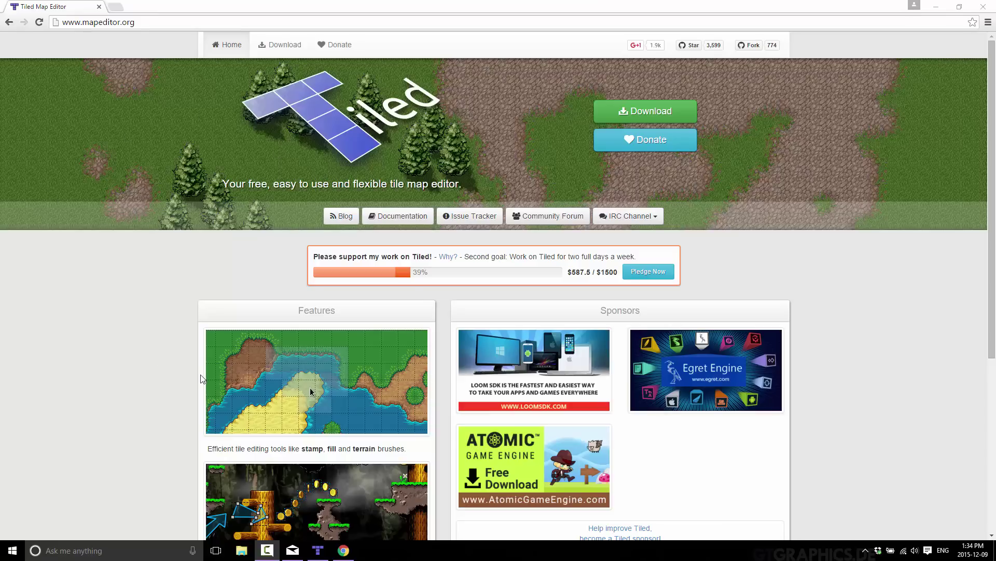
Switch to the Tiled Map Editor window showing the empty 32×32 untitled map.
left_click(318, 550)
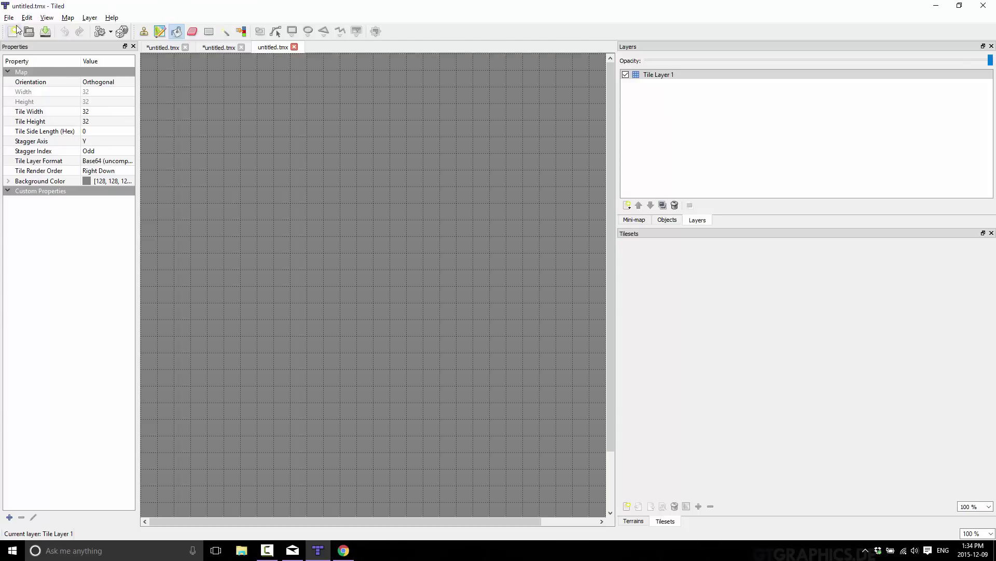
Create a new orthogonal, Base64 (uncompressed) map of 32×32 tiles, each 32 px.
left_click(13, 31)
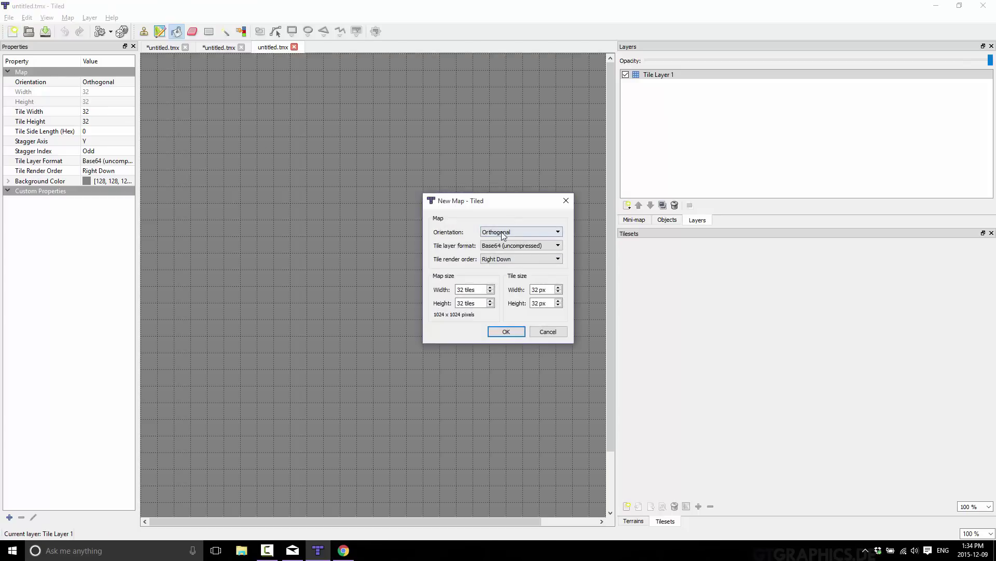
left_click(524, 234)
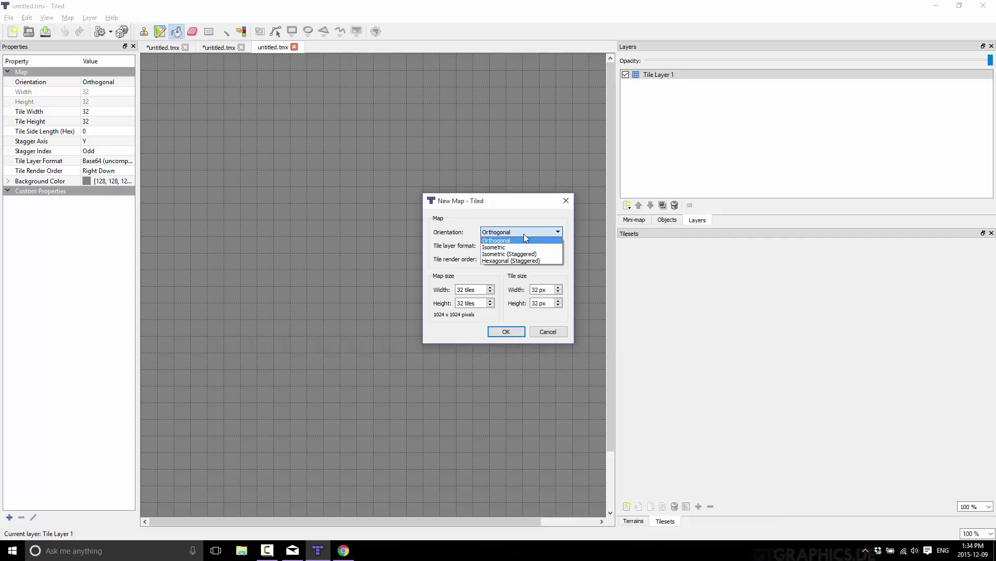
left_click(550, 240)
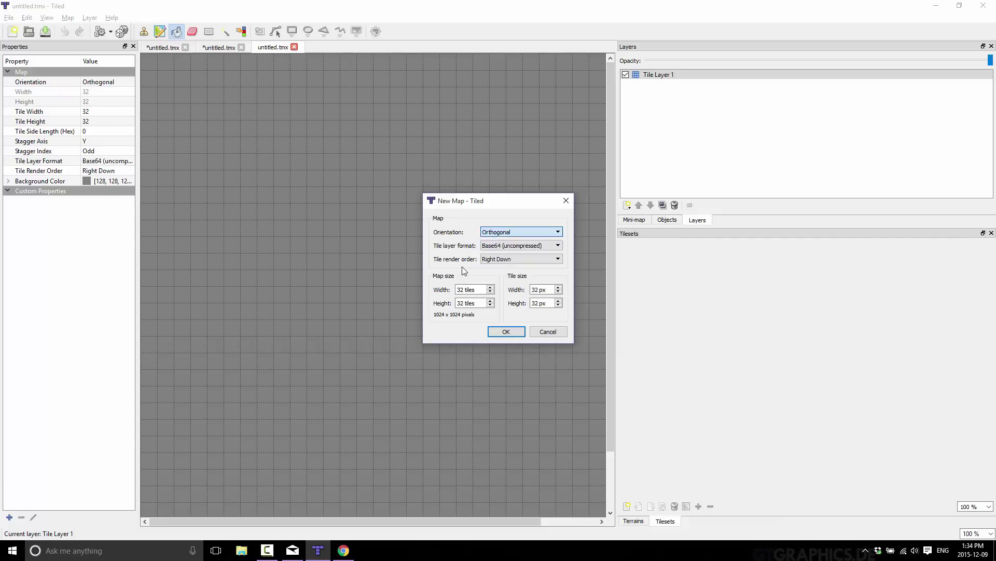
left_click(522, 245)
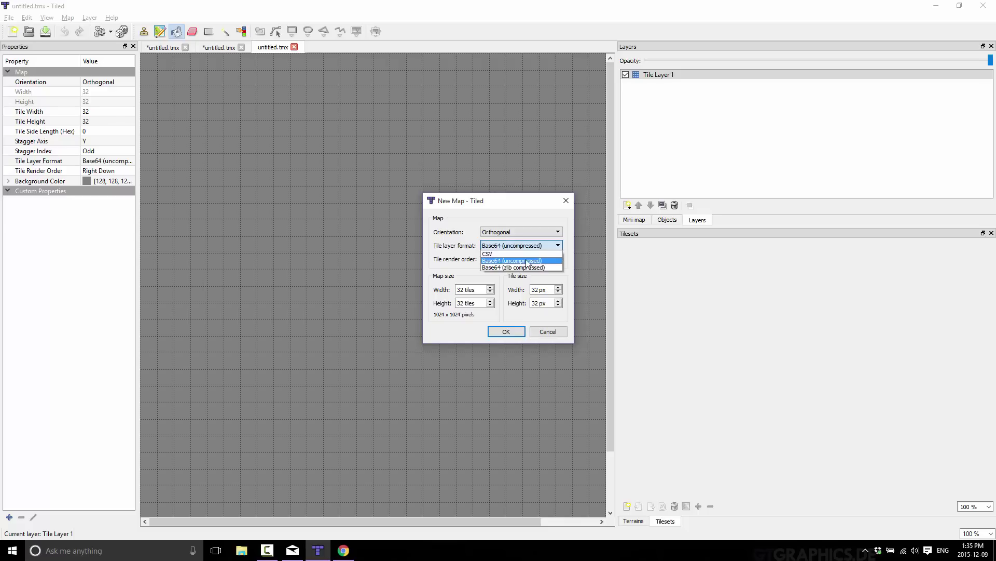
left_click(445, 249)
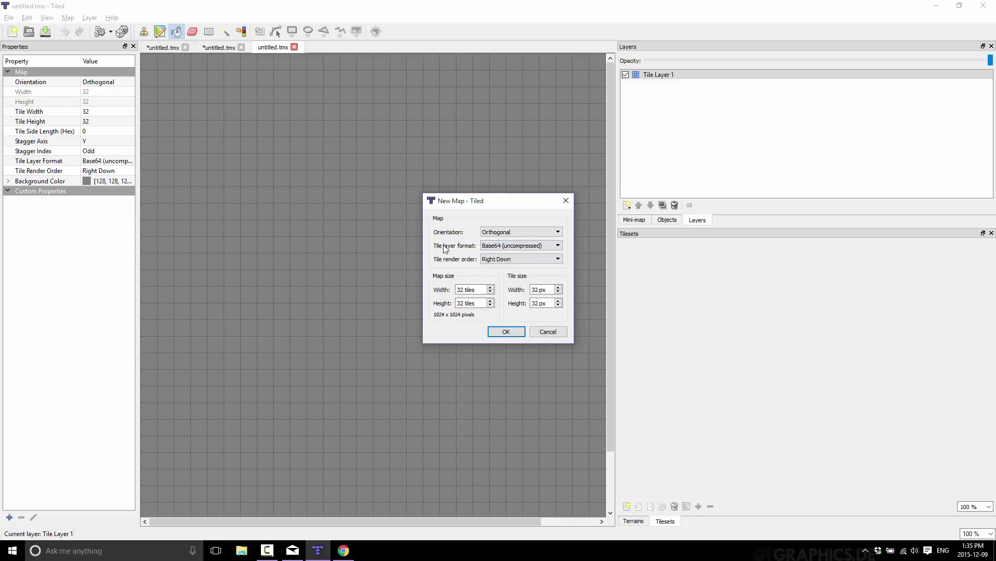
left_click(468, 289)
left_click(503, 331)
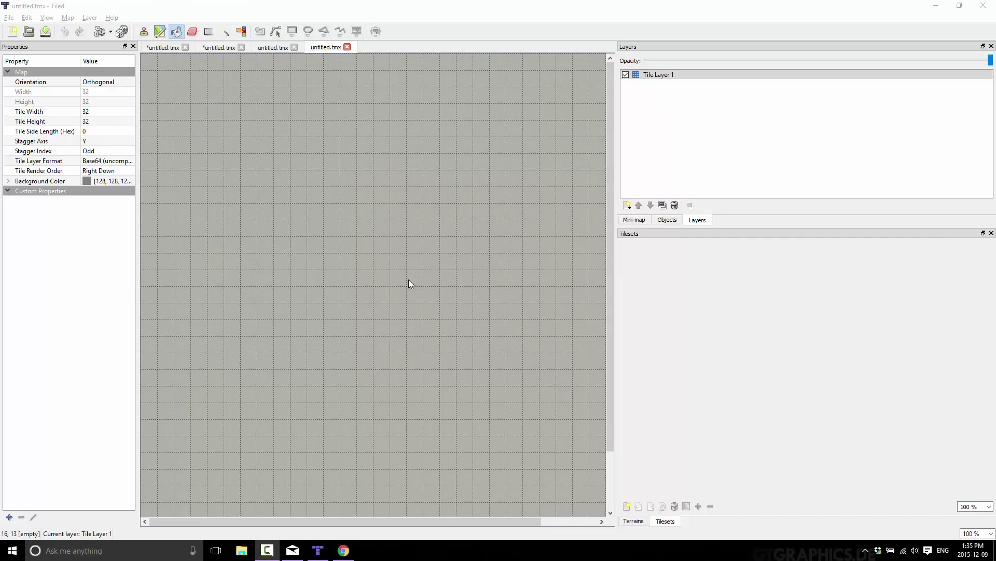
Zoom out to 50% and check the Add Layer options without adding a layer.
scroll(385, 263, "down", 3, "ctrl")
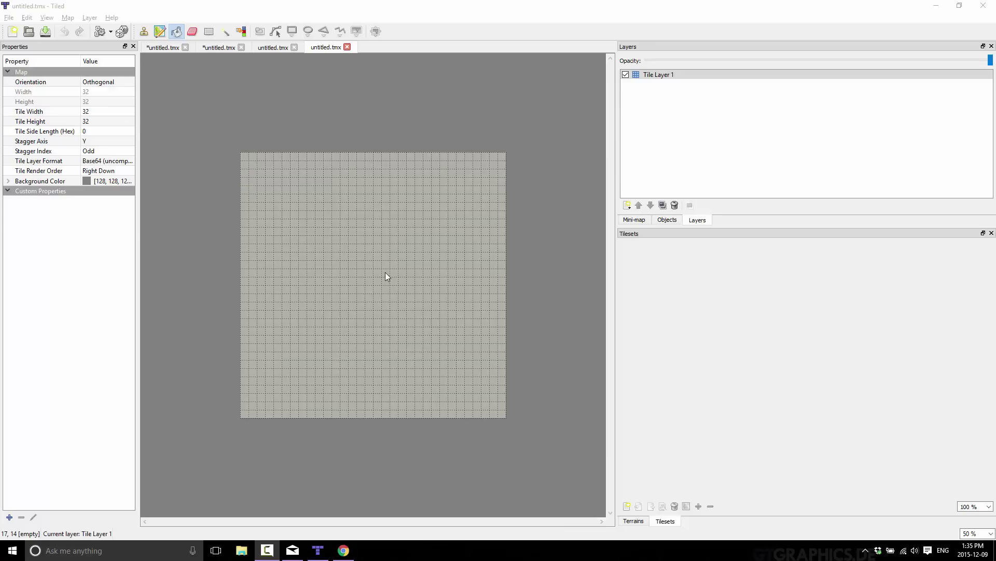
left_click(628, 205)
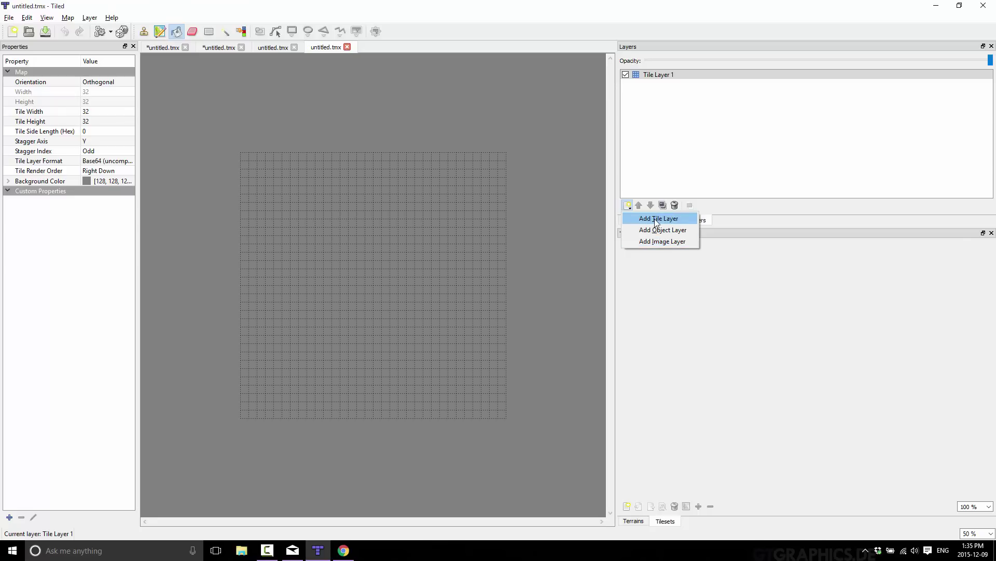
left_click(673, 151)
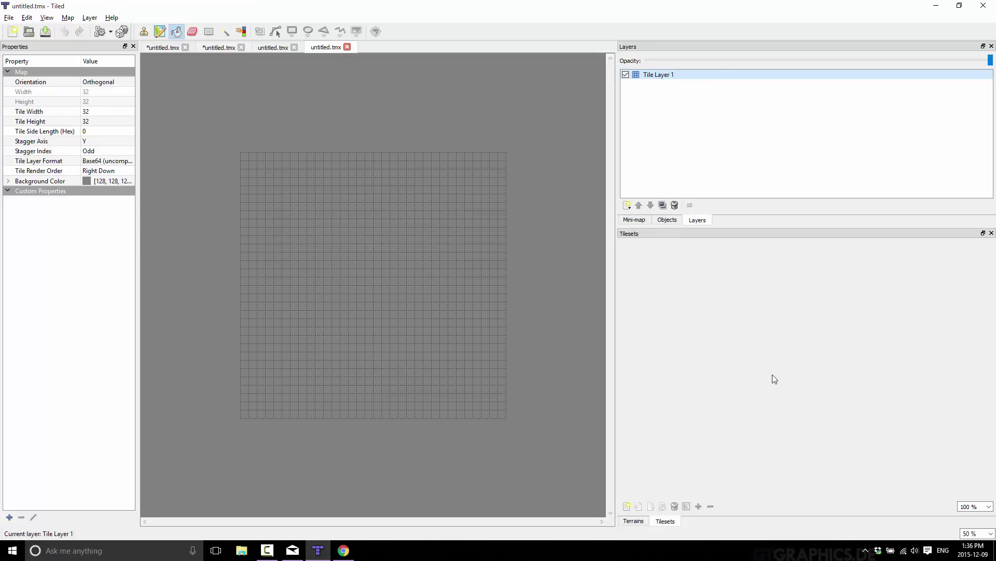
Add an image-based tileset from tmw_desert_spacing.png with 32 px tiles, 1 px margin and 1 px spacing.
left_click(627, 507)
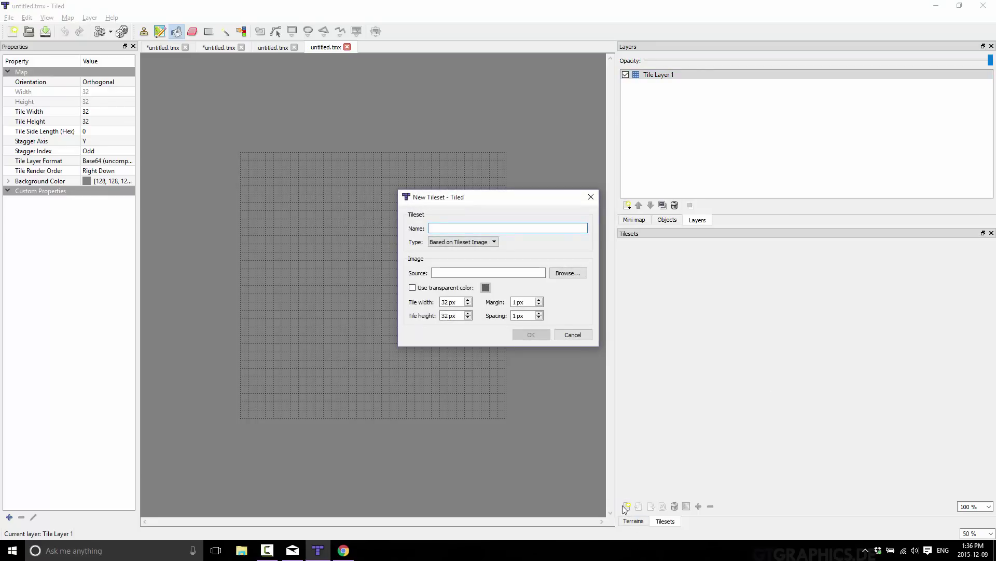
left_click(482, 243)
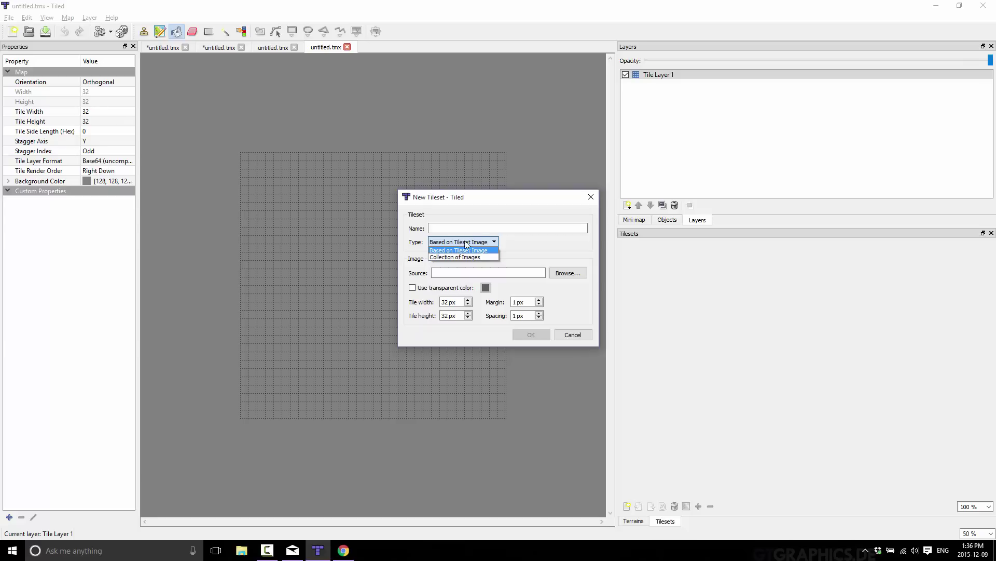
left_click(467, 251)
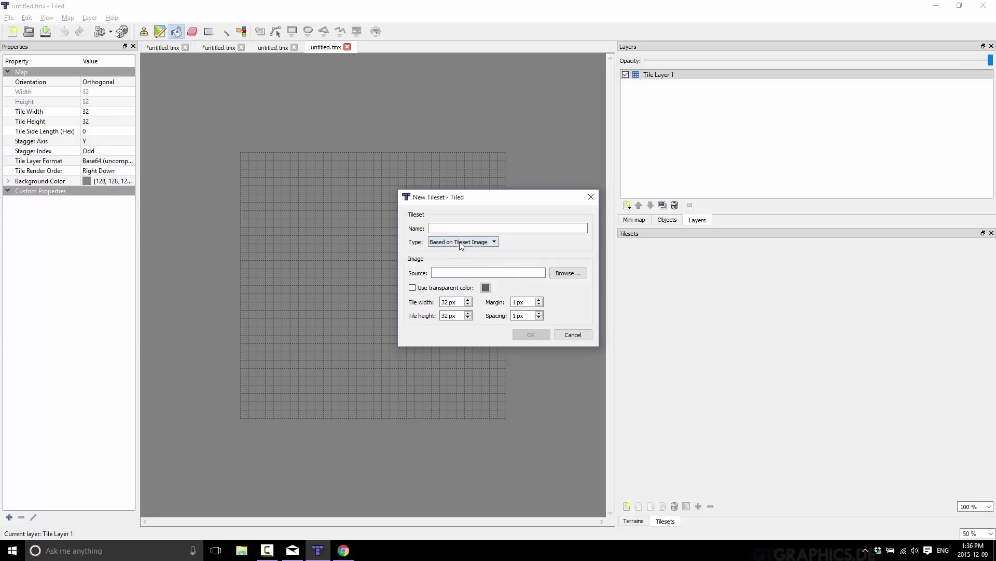
left_click(568, 273)
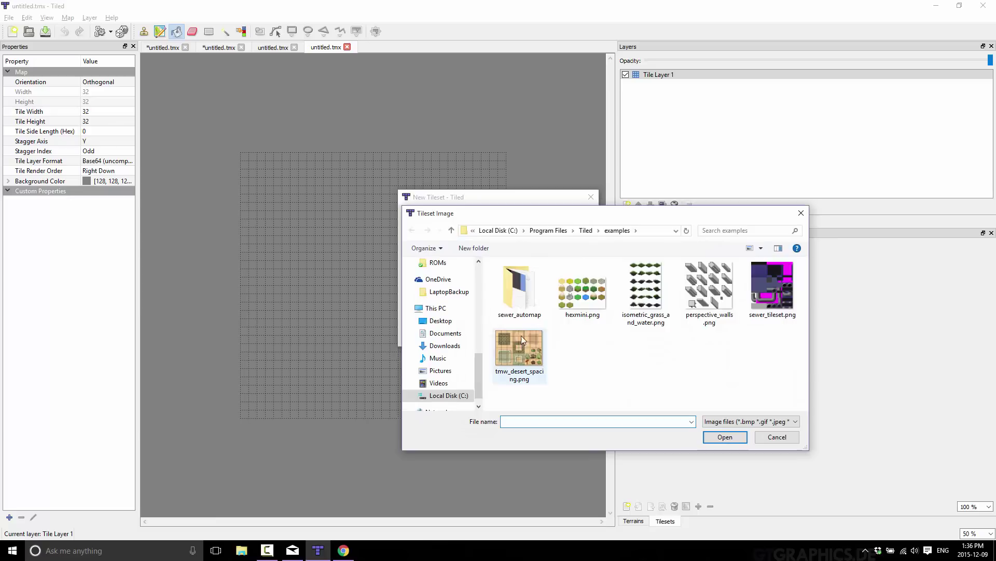
double_click(526, 374)
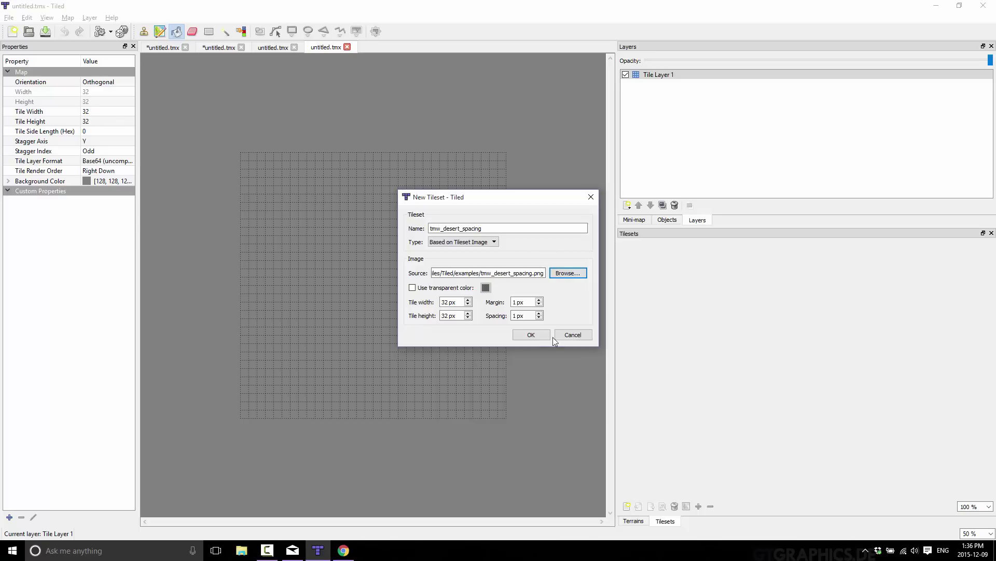
left_click(515, 303)
left_click(517, 314)
left_click(538, 335)
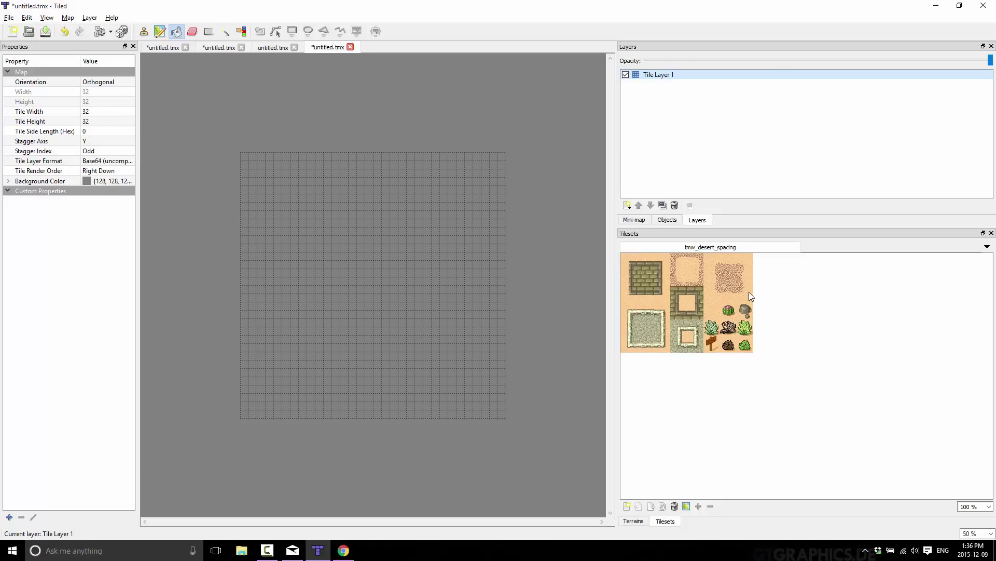
Bucket-fill the whole map with the plain sand tile.
left_click(144, 31)
left_click(176, 31)
left_click(714, 310)
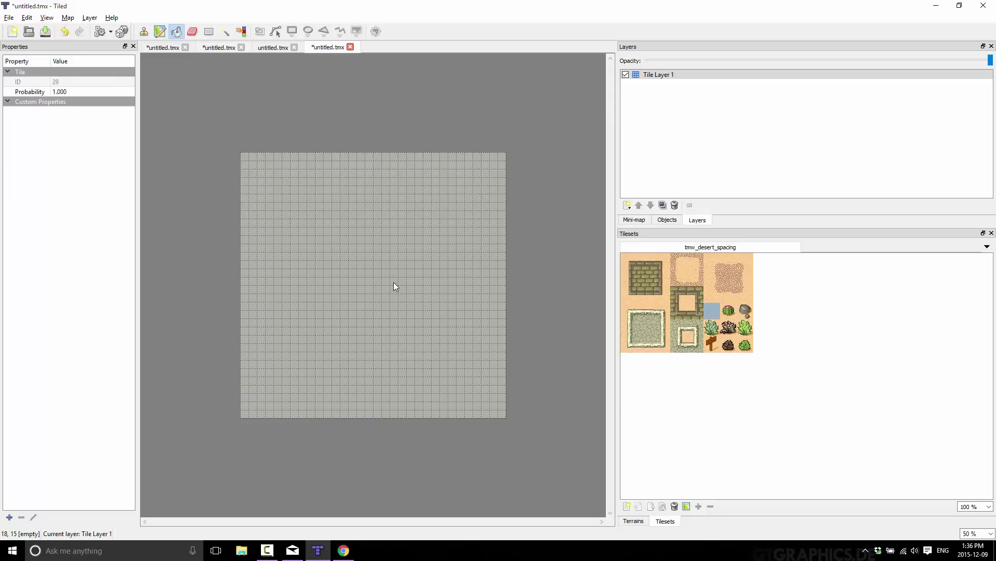
left_click(395, 283)
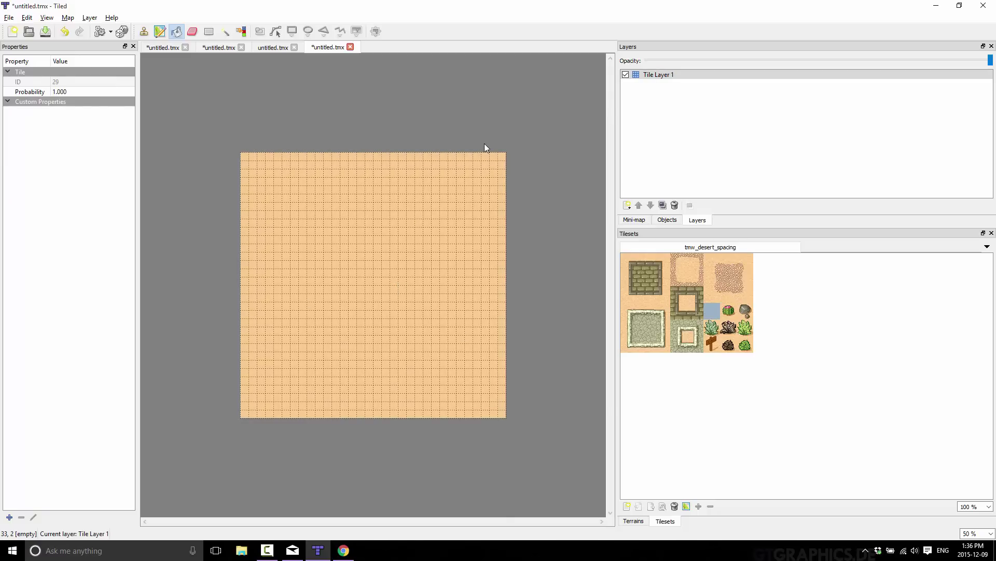
Toggle Show Grid off and back on so grid lines remain visible.
left_click(45, 19)
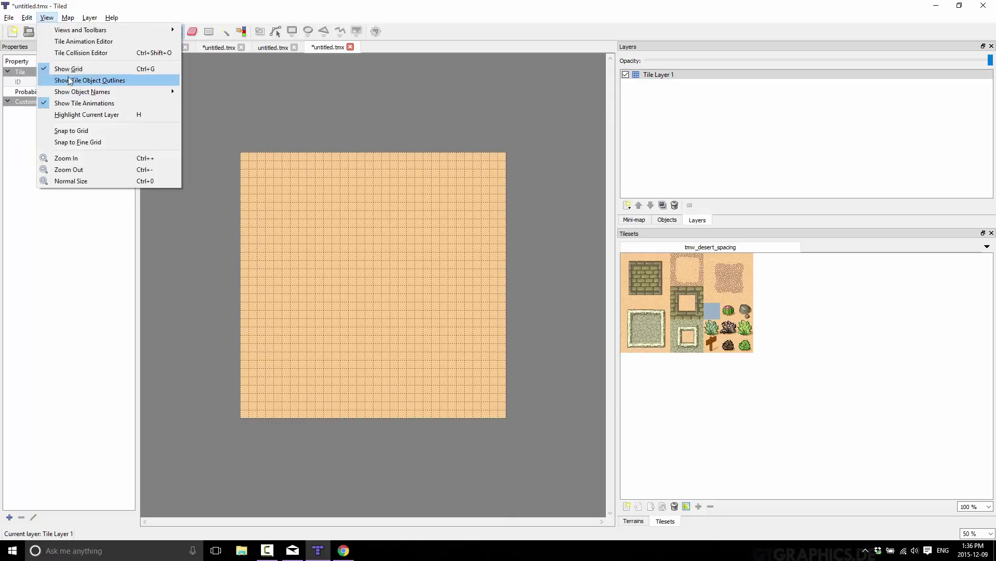
left_click(72, 69)
left_click(46, 17)
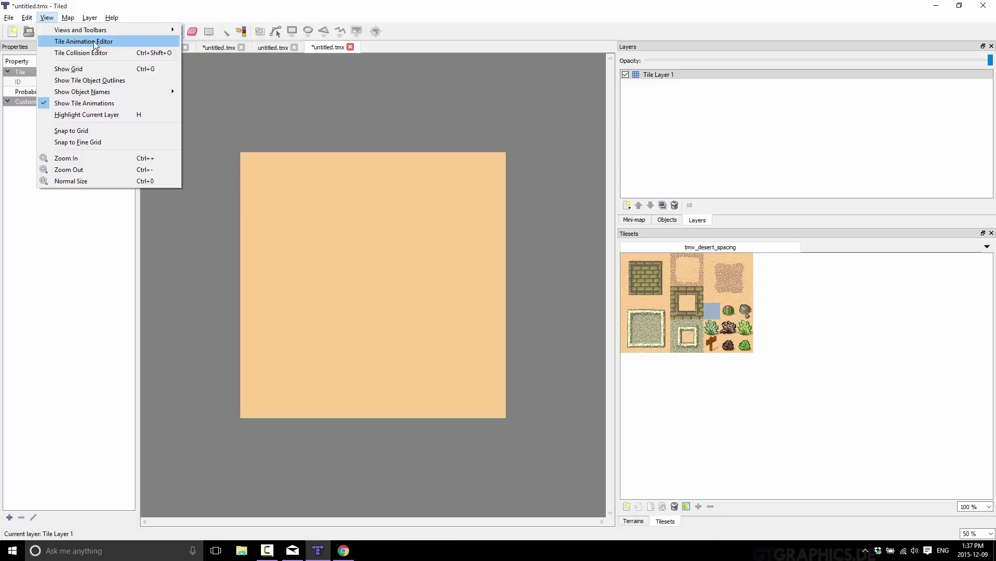
left_click(86, 68)
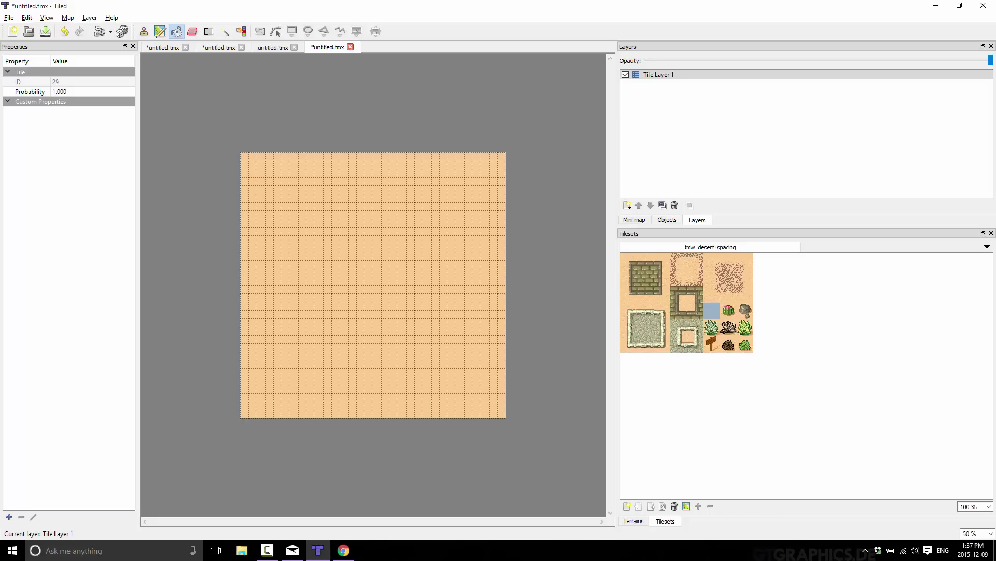
left_click(732, 314)
Stamp seven cactus tiles at scattered spots across the sand map.
left_click(144, 31)
left_click(410, 239)
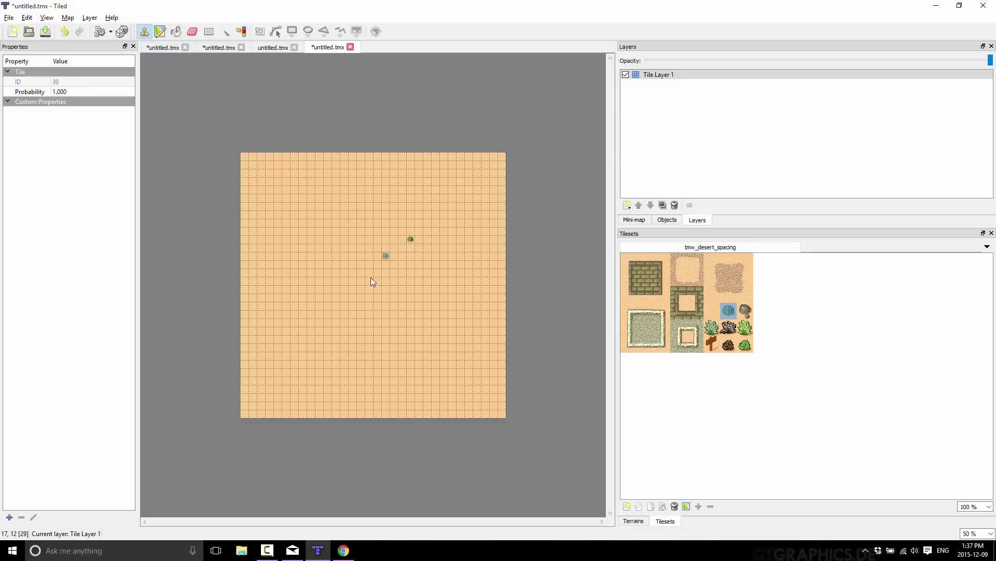
left_click(336, 305)
left_click(311, 230)
left_click(427, 197)
left_click(468, 321)
left_click(378, 378)
left_click(284, 323)
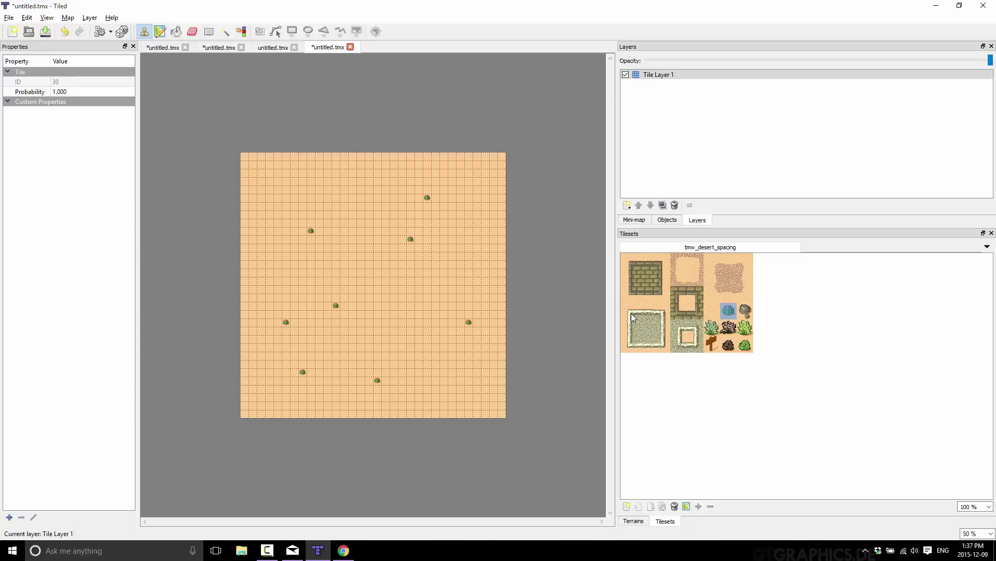
Pick the 3x3 stone block and stamp three stone patches onto the map.
left_click_drag(629, 312, 663, 341)
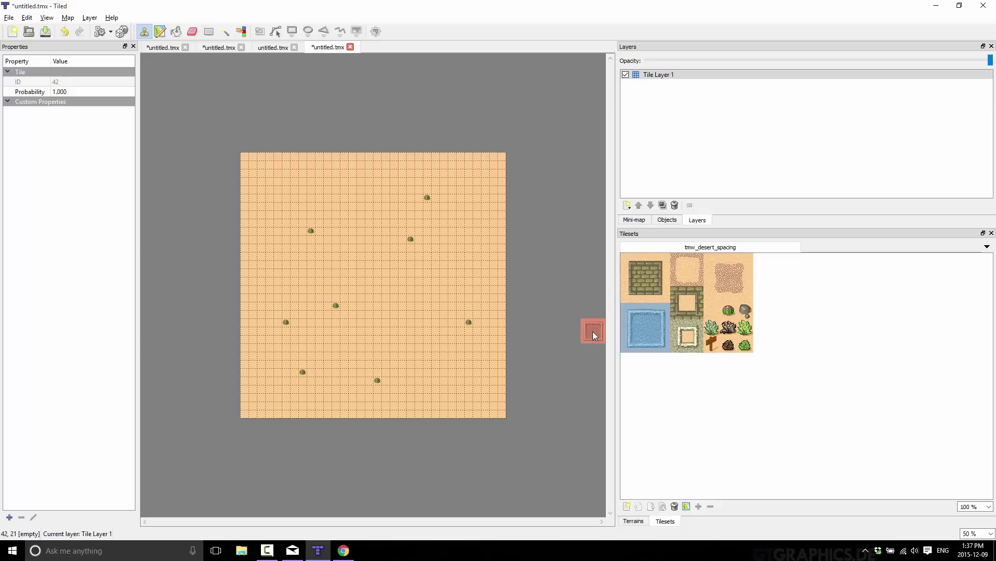
left_click(349, 209)
left_click(474, 209)
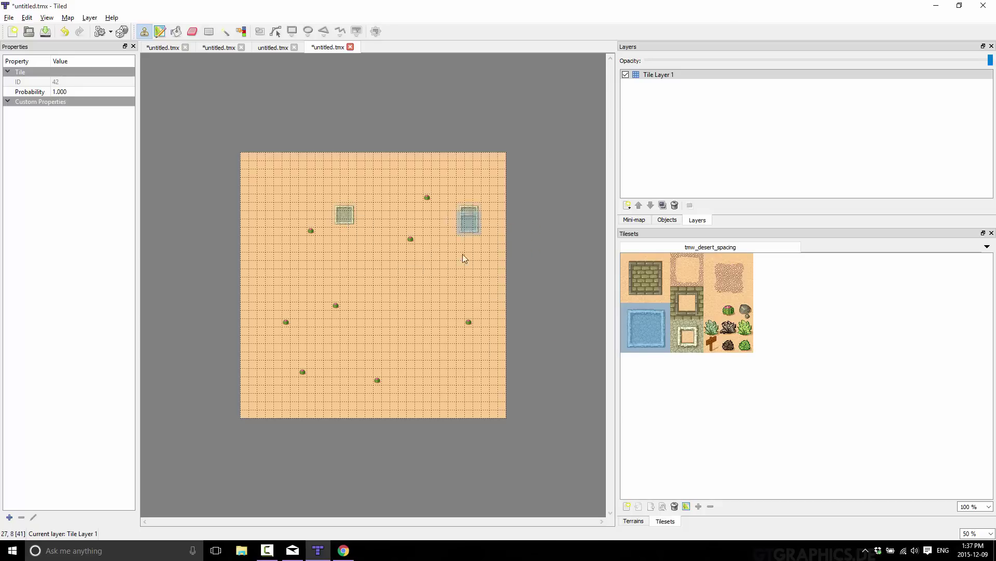
left_click(424, 333)
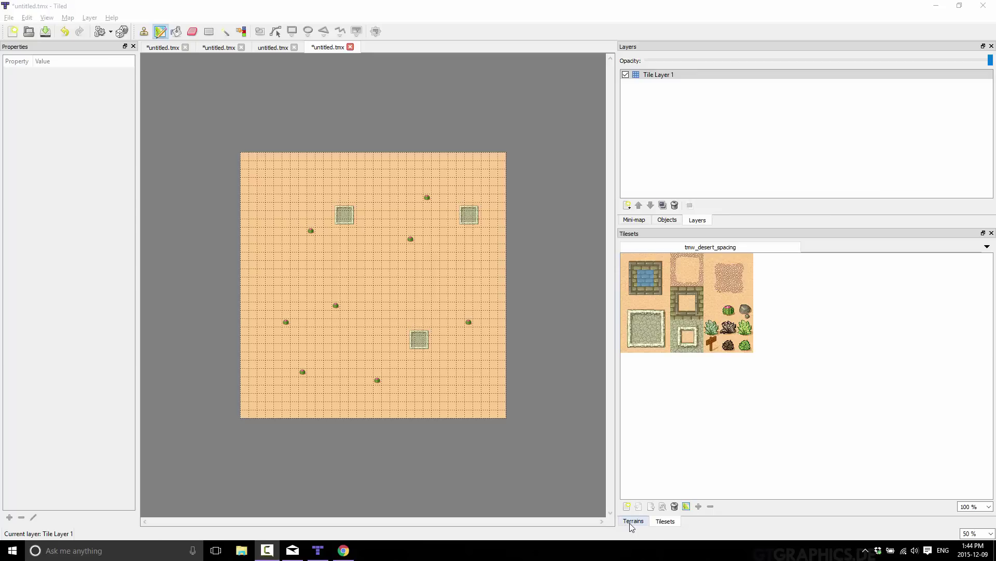
Add a new terrain type named Brick in the tileset's terrain editor.
left_click(686, 506)
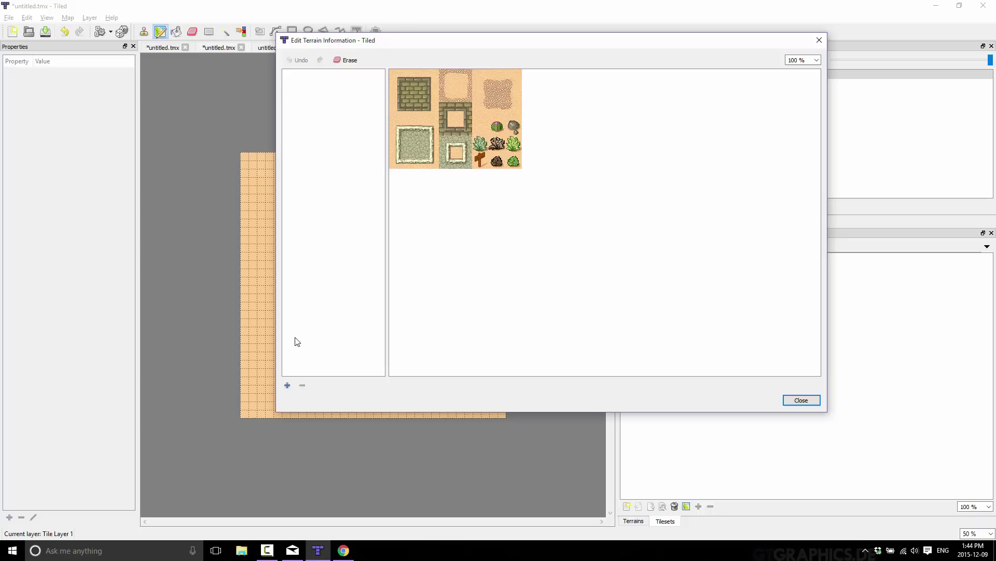
left_click(287, 384)
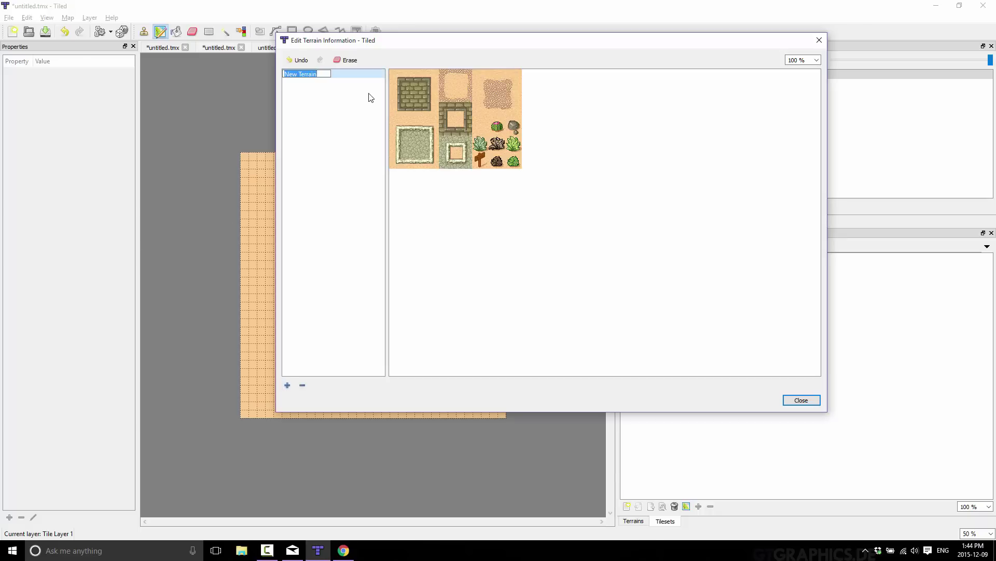
type("Brick")
key("Return")
Mark the brick tiles' corners as Brick, set its terrain image, and select Brick for painting.
left_click(402, 81)
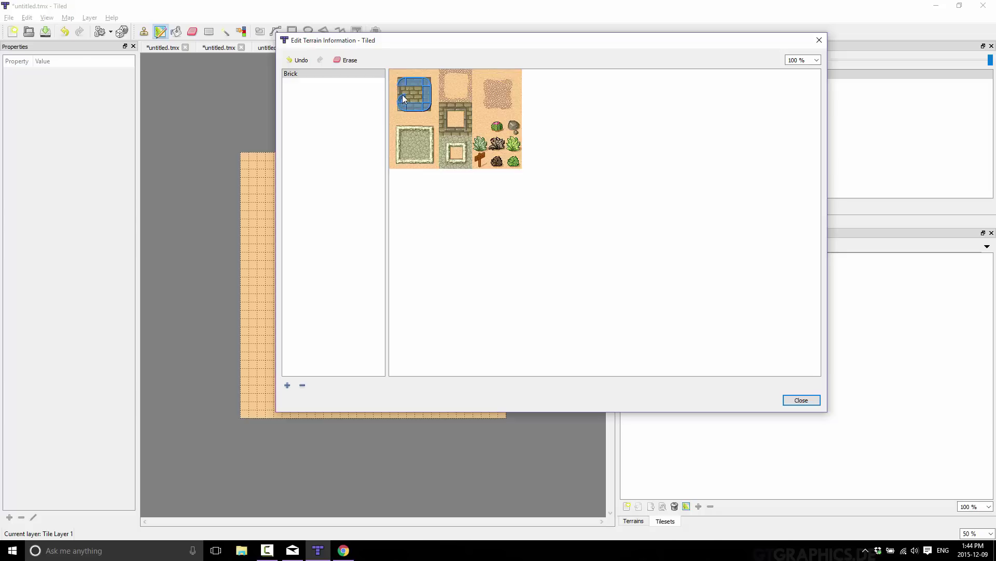
left_click_drag(406, 93, 421, 101)
mouse_move(442, 104)
left_mouse_down()
mouse_move(468, 108)
mouse_move(469, 134)
mouse_move(446, 134)
mouse_move(444, 120)
left_mouse_up()
right_click(413, 96)
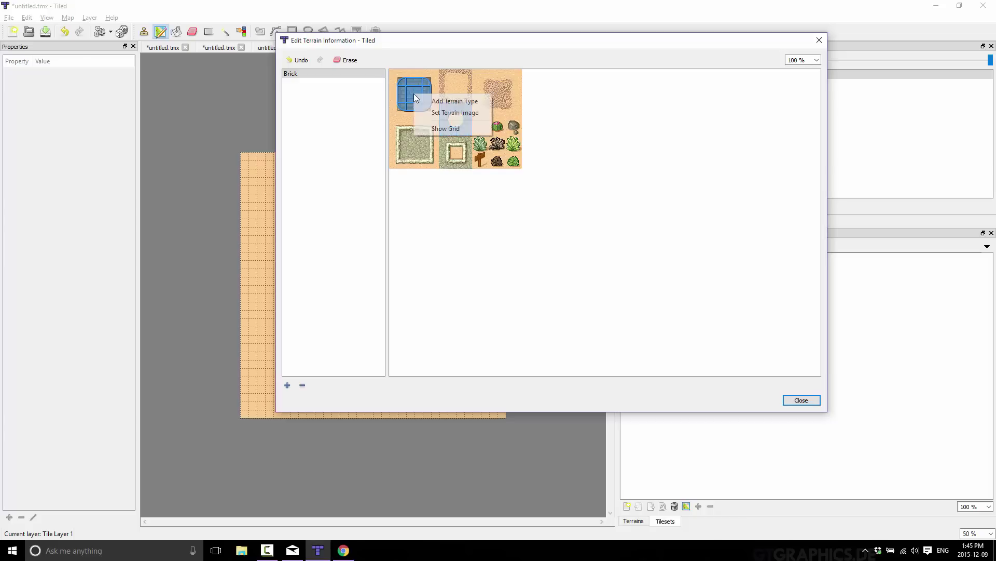
left_click(446, 113)
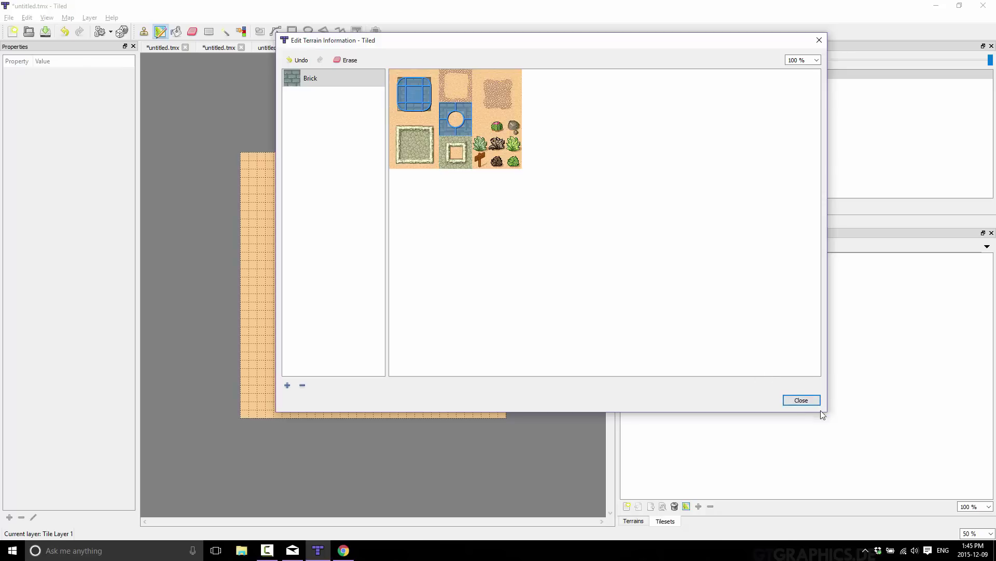
left_click(808, 403)
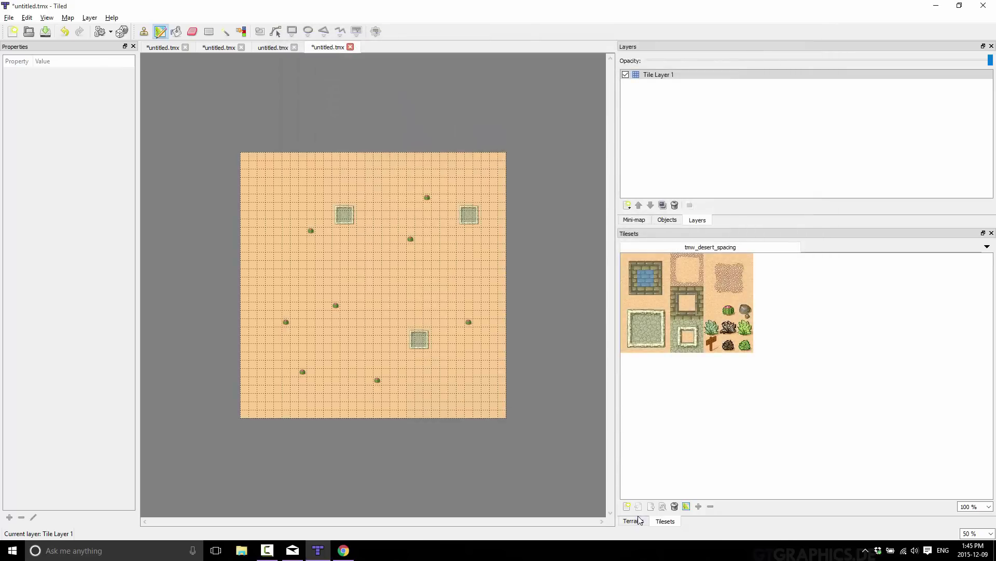
left_click(633, 521)
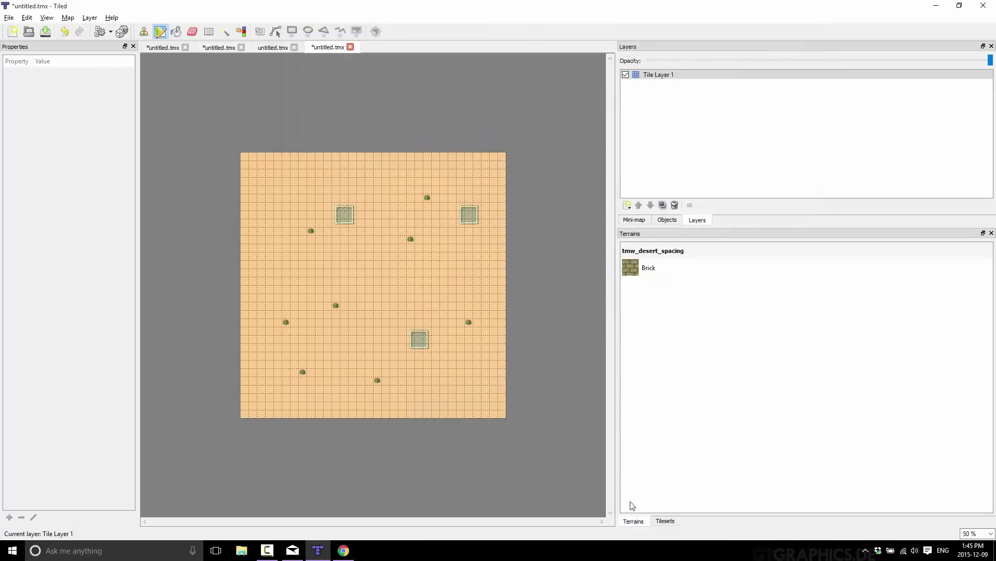
left_click(632, 266)
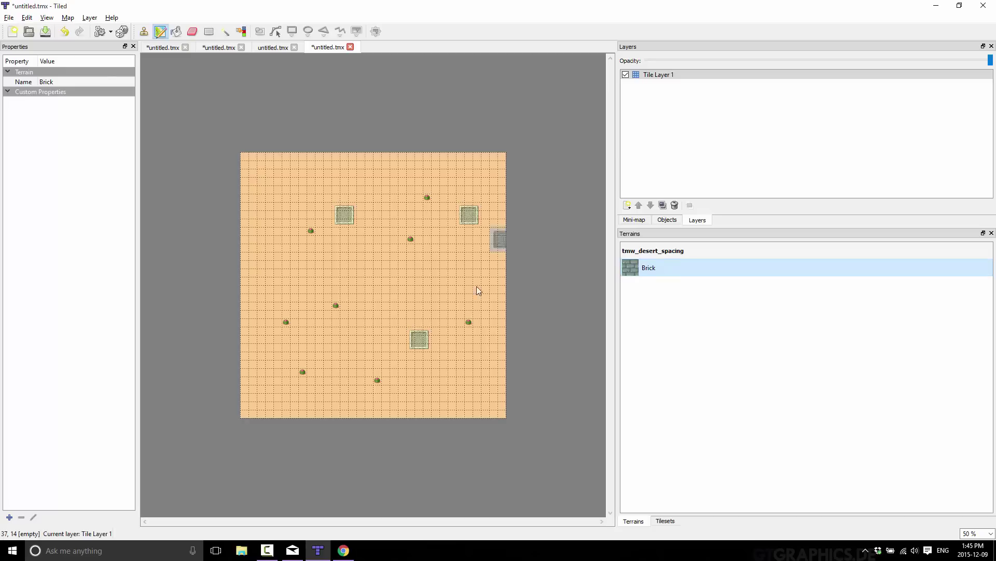
Paint Brick with a horizontal stroke across the map centre, plus a corner and top notch.
left_click_drag(476, 286, 413, 290)
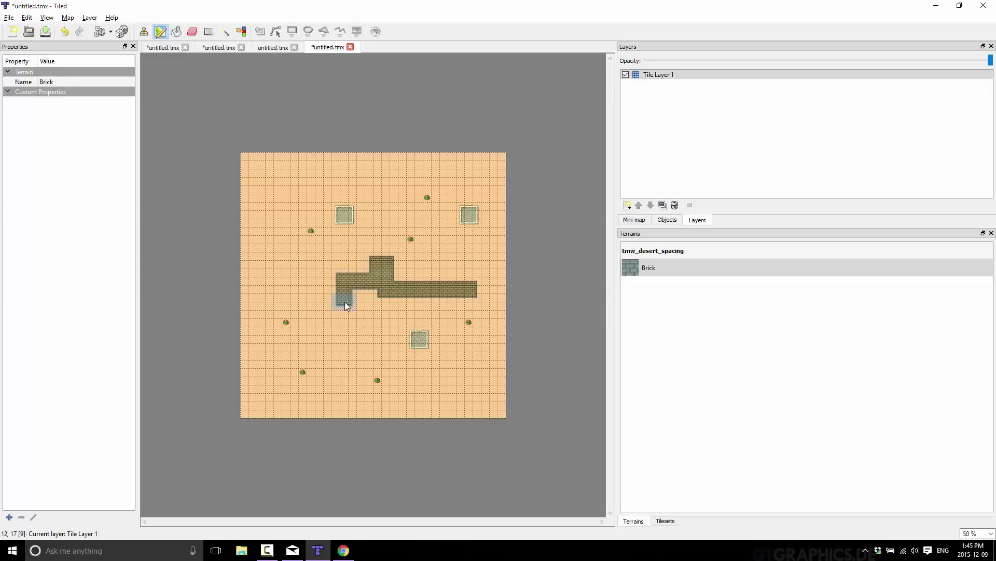
left_click(429, 312)
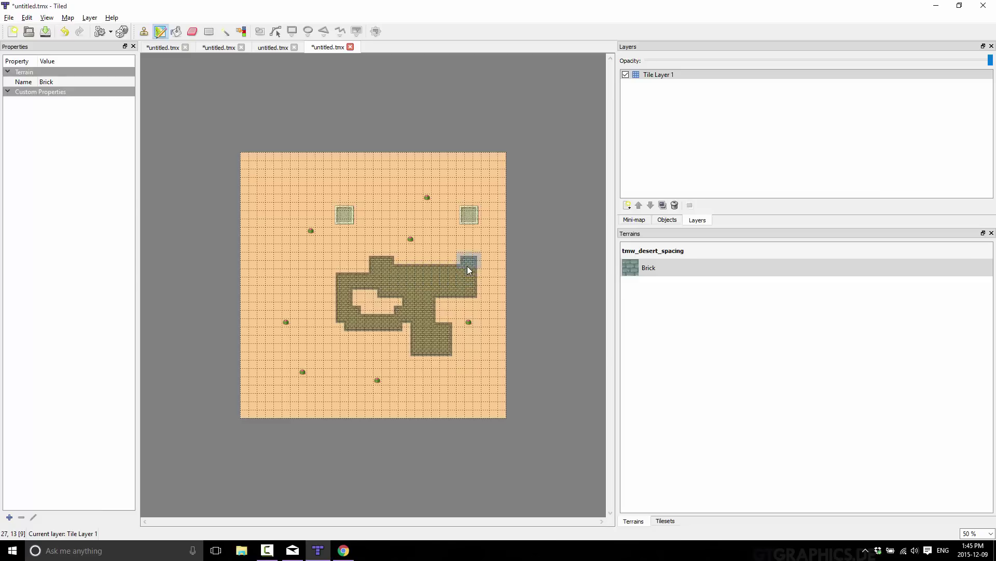
left_click(422, 265)
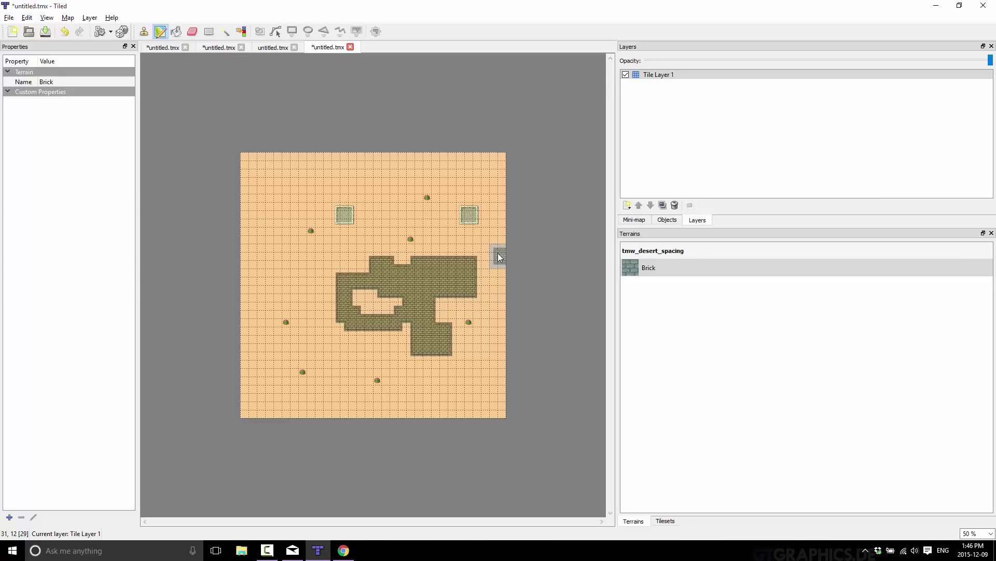
Add a second tile layer named Tile Layer 2.
left_click(653, 270)
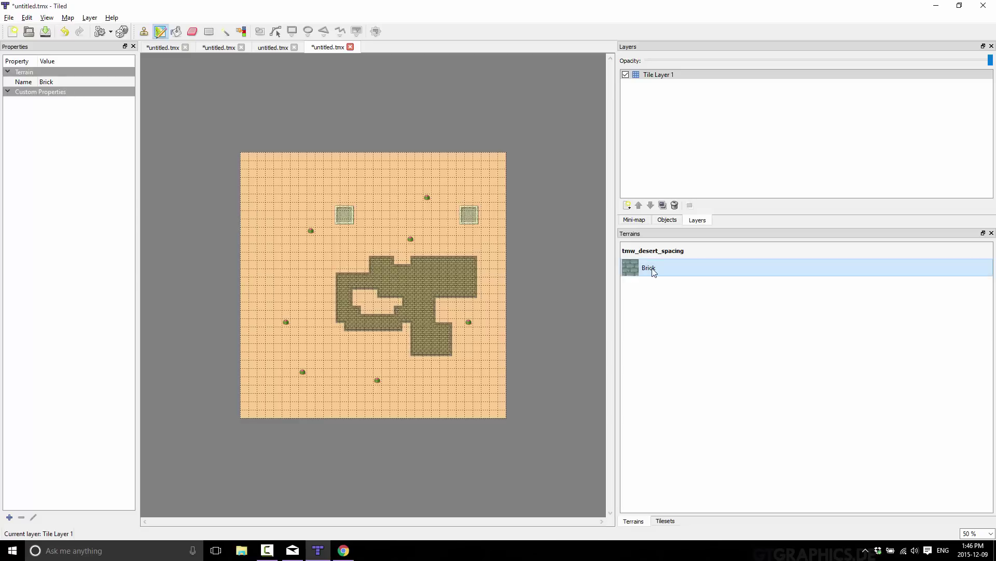
left_click(628, 205)
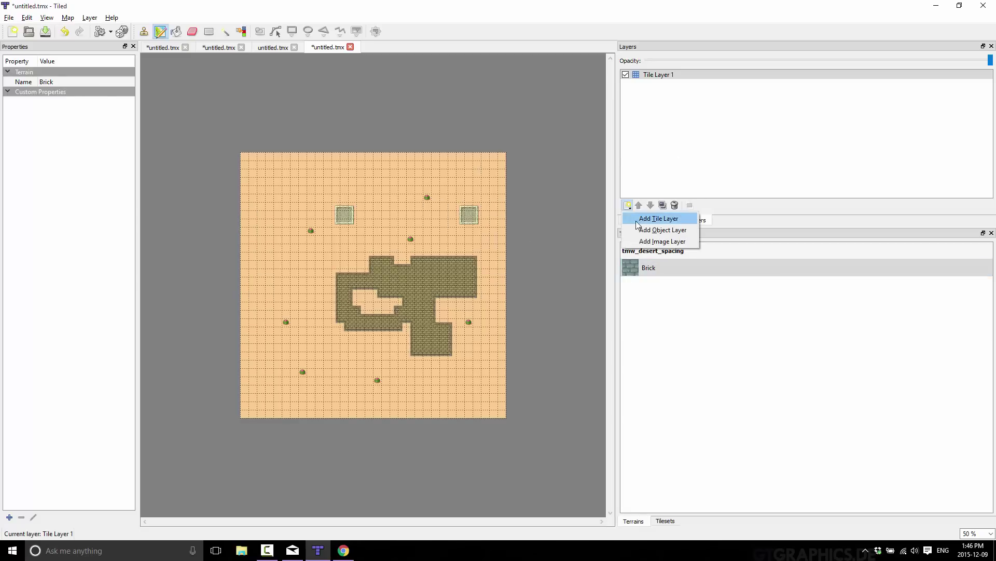
left_click(648, 220)
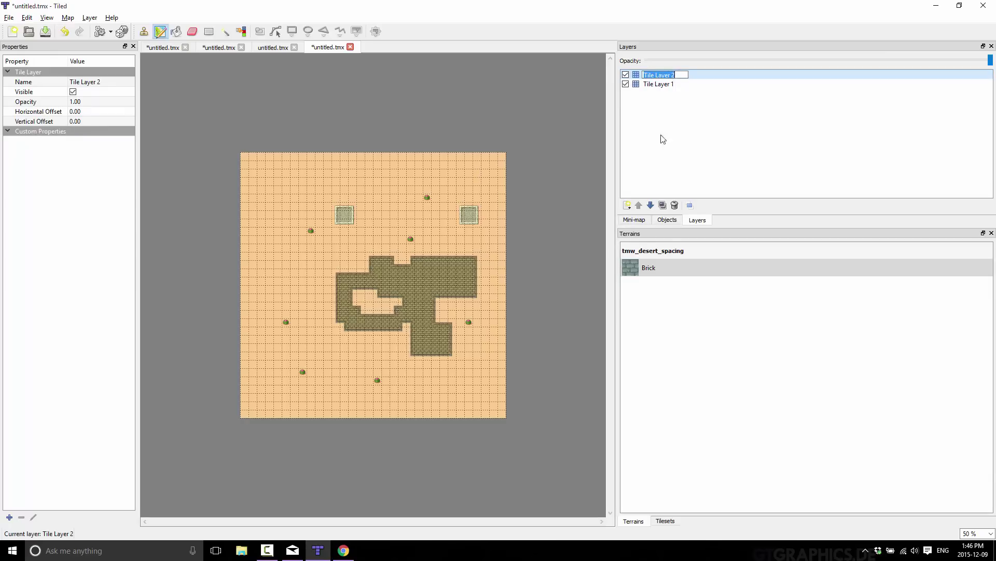
left_click(672, 316)
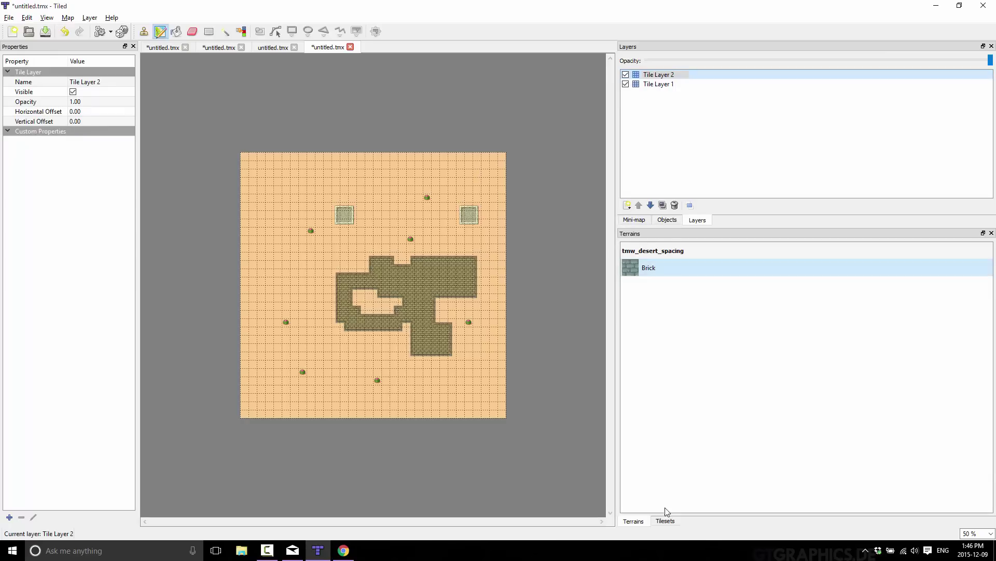
Stamp a sign tile onto the brick area, then erase the misplaced sign row.
left_click(666, 521)
left_click(714, 341)
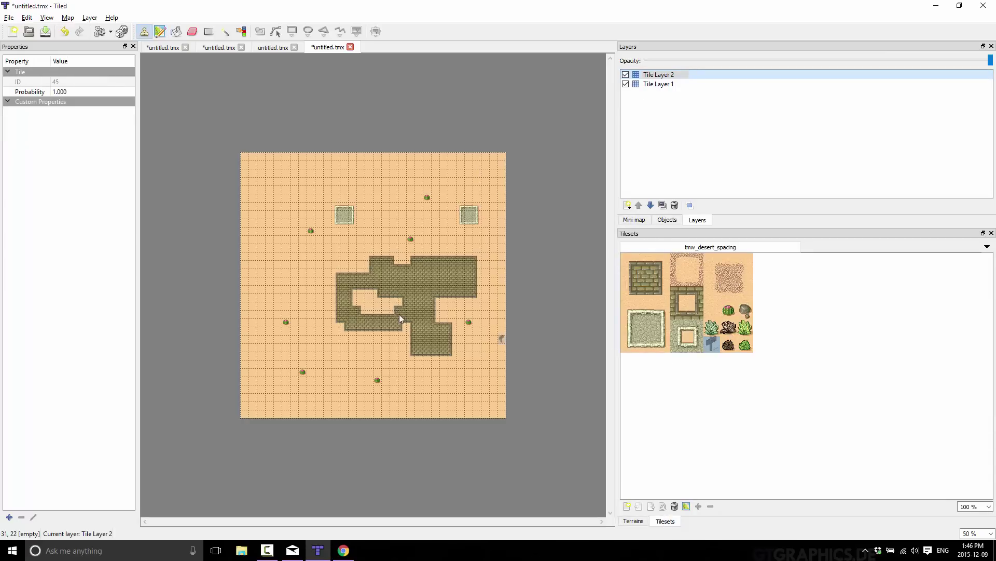
left_click(411, 271)
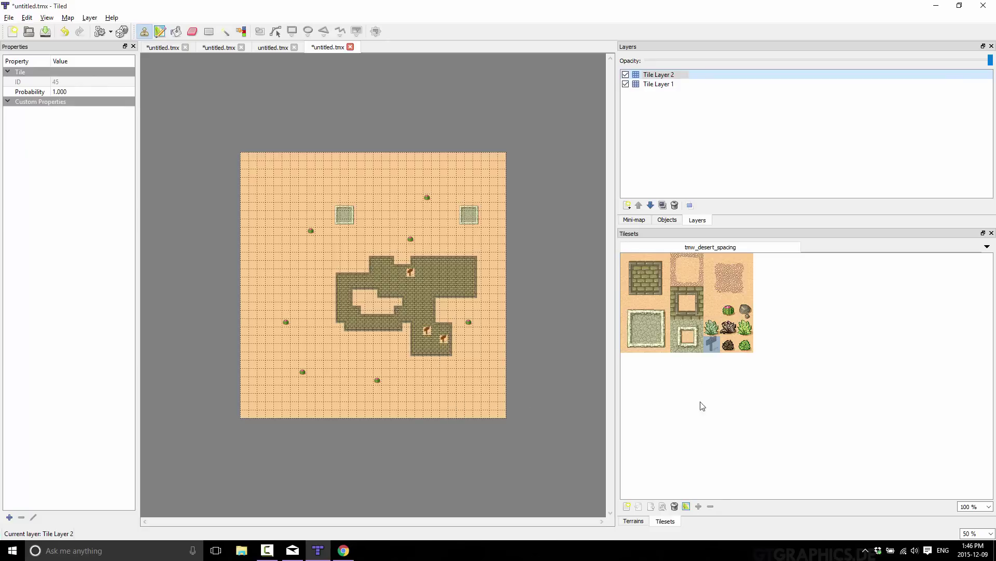
left_click(711, 310)
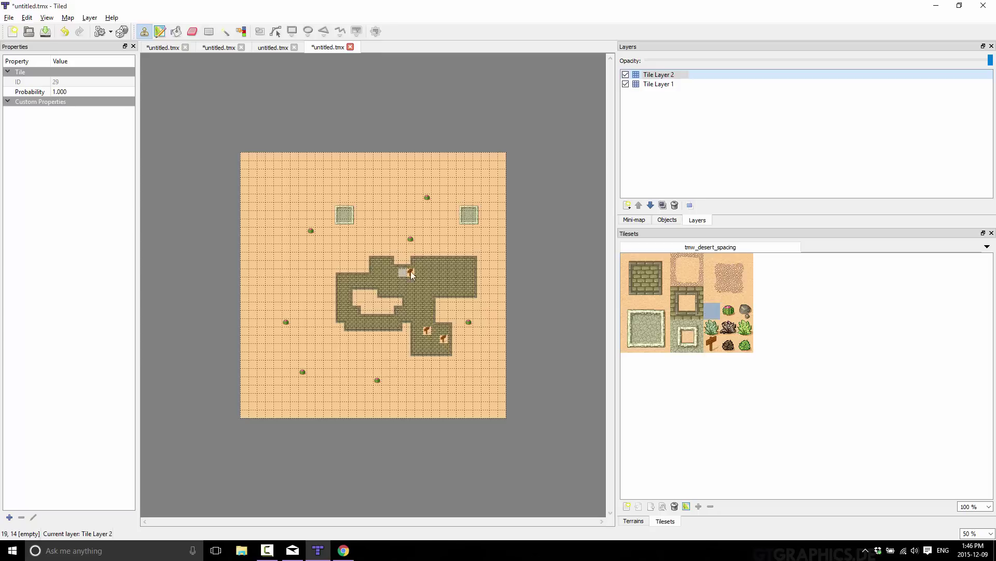
left_click_drag(410, 271, 428, 279)
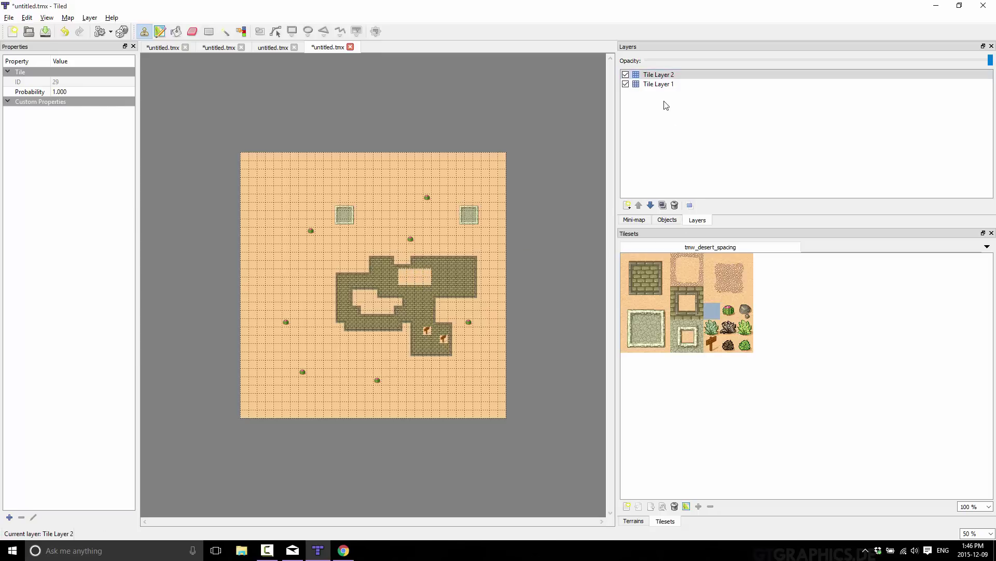
Stamp a signpost on Tile Layer 2 atop the brick area, then lower and restore the layer above Tile Layer 1.
left_click(667, 84)
left_click(404, 277)
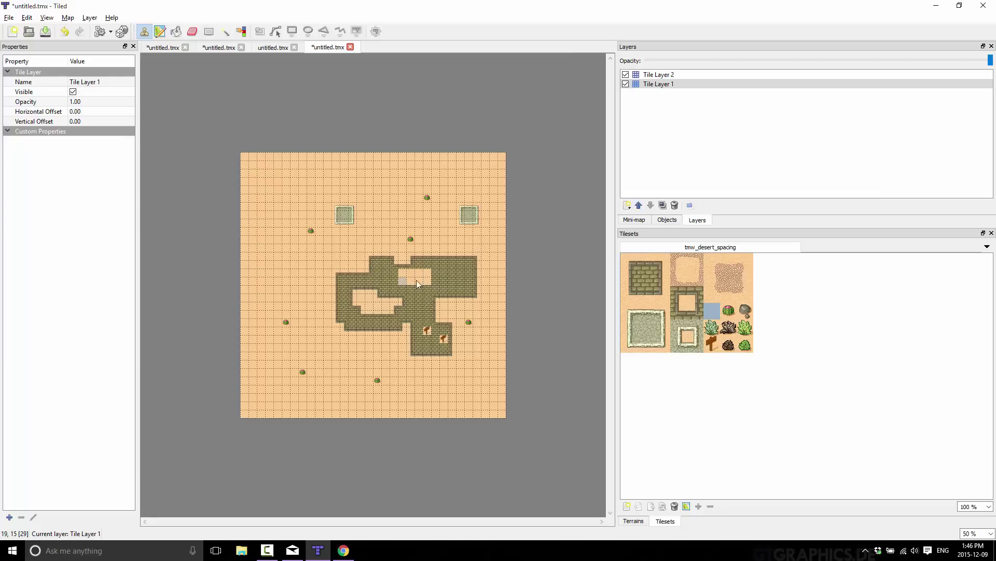
left_click(710, 347)
left_click(658, 74)
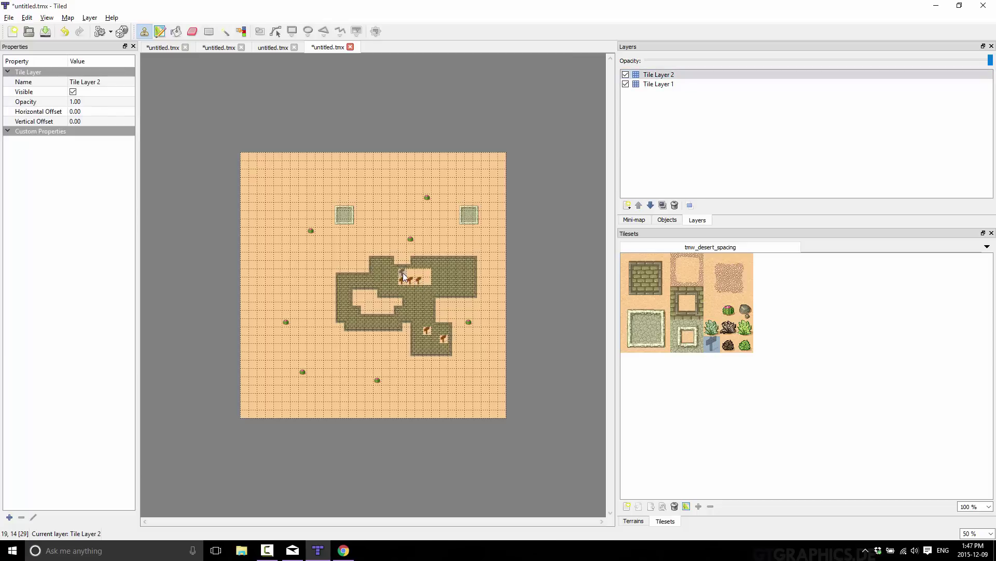
left_click(426, 282)
left_click(655, 208)
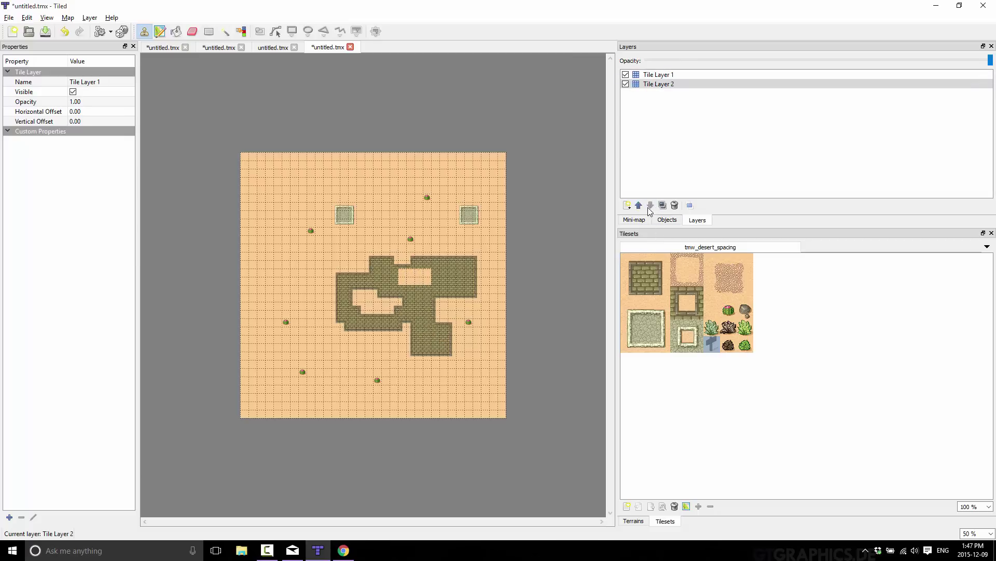
left_click(642, 207)
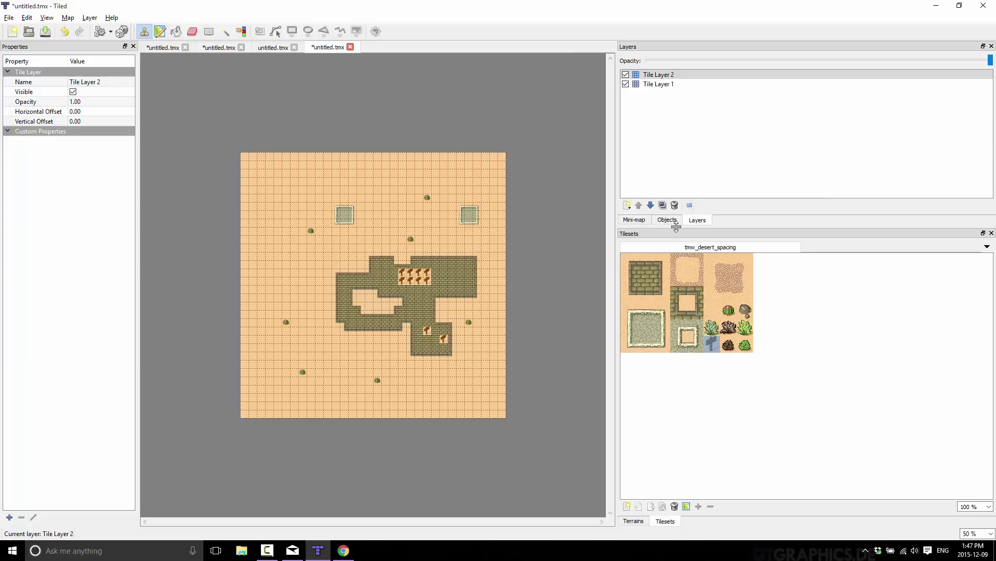
Add Object Layer 1 and draw a 260×348 rectangle object at X 452, Y 100.
left_click(628, 205)
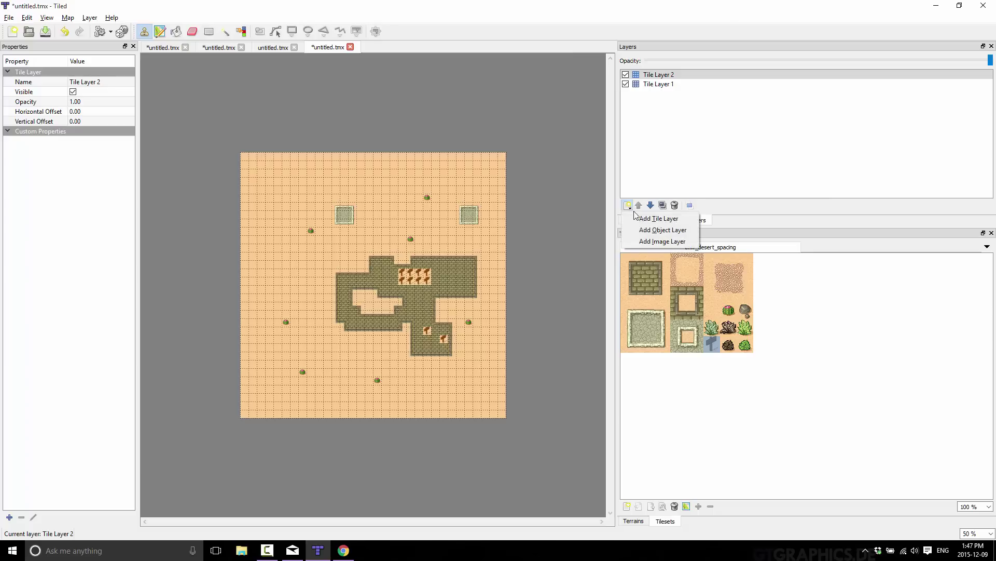
left_click(664, 230)
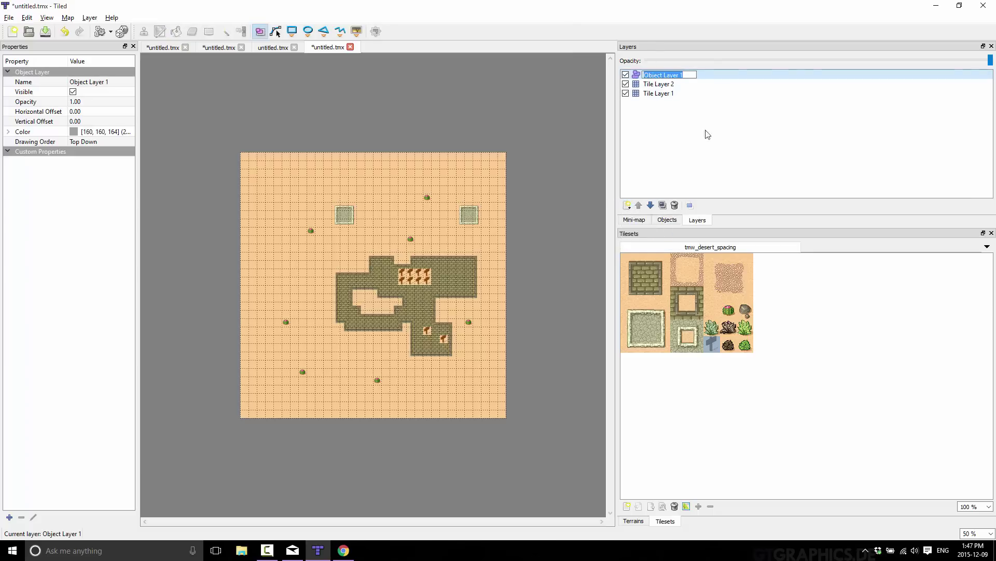
key("Return")
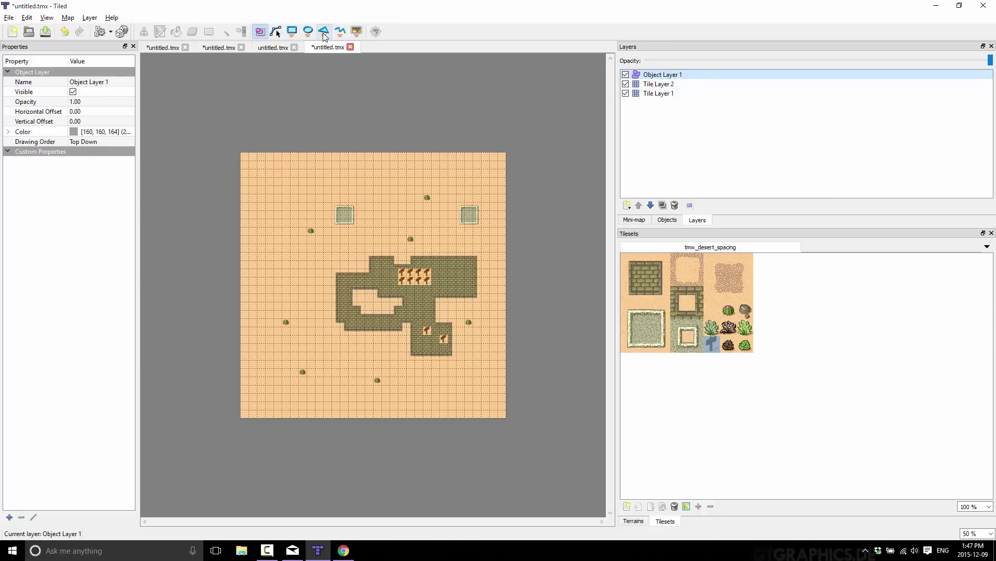
left_click(292, 31)
mouse_move(358, 178)
left_mouse_down()
mouse_move(425, 201)
mouse_move(426, 269)
left_mouse_up()
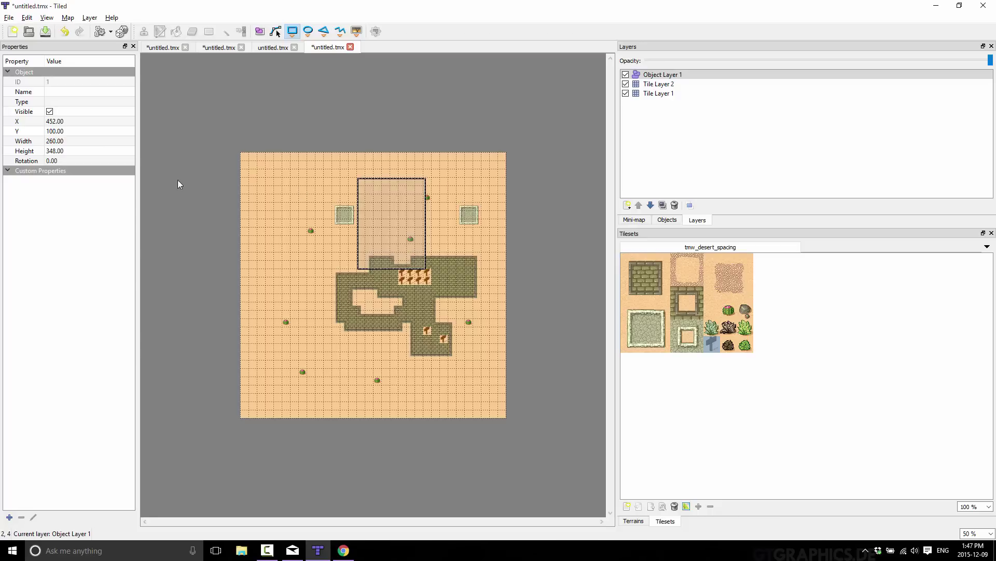
Give the rectangle object a custom property named Hitpoints with the value 42.
left_click(8, 170)
left_click(7, 170)
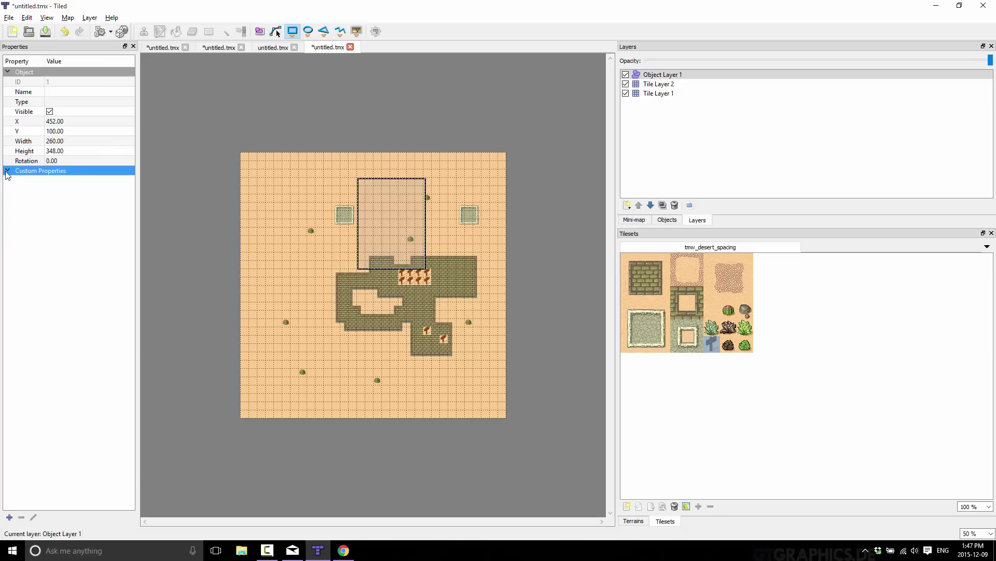
left_click(8, 170)
left_click(12, 517)
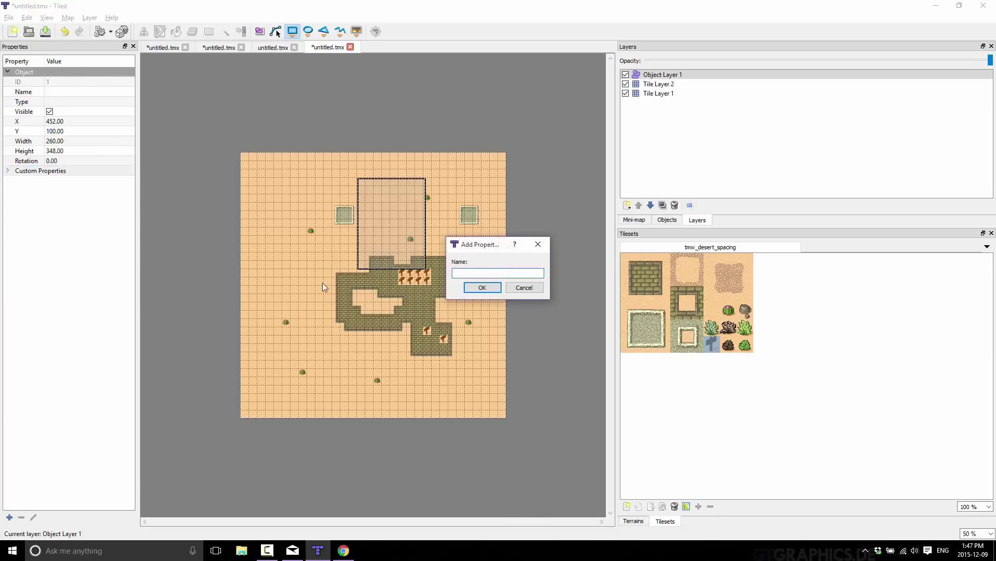
type("Hitpoints")
key("Return")
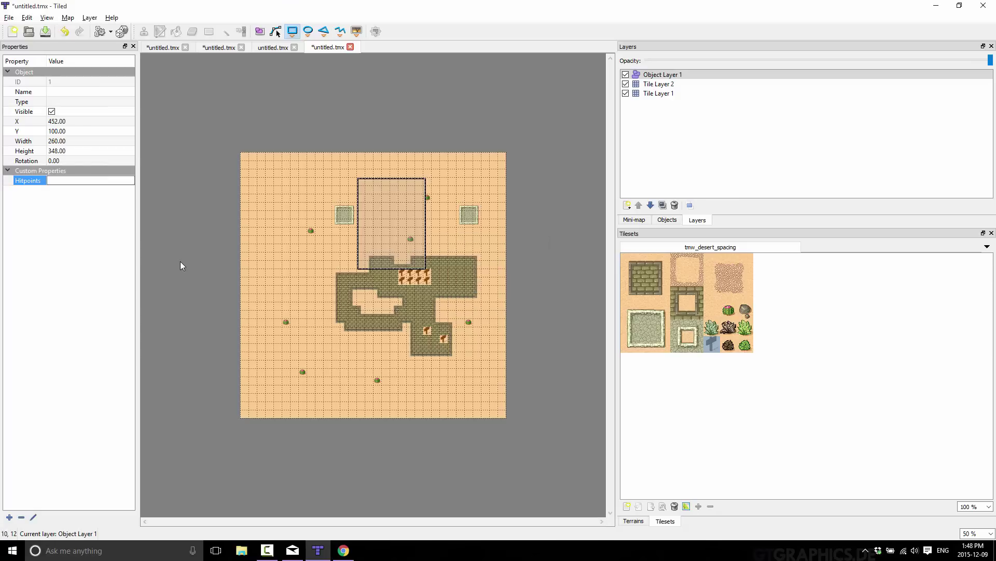
type("42")
key("Return")
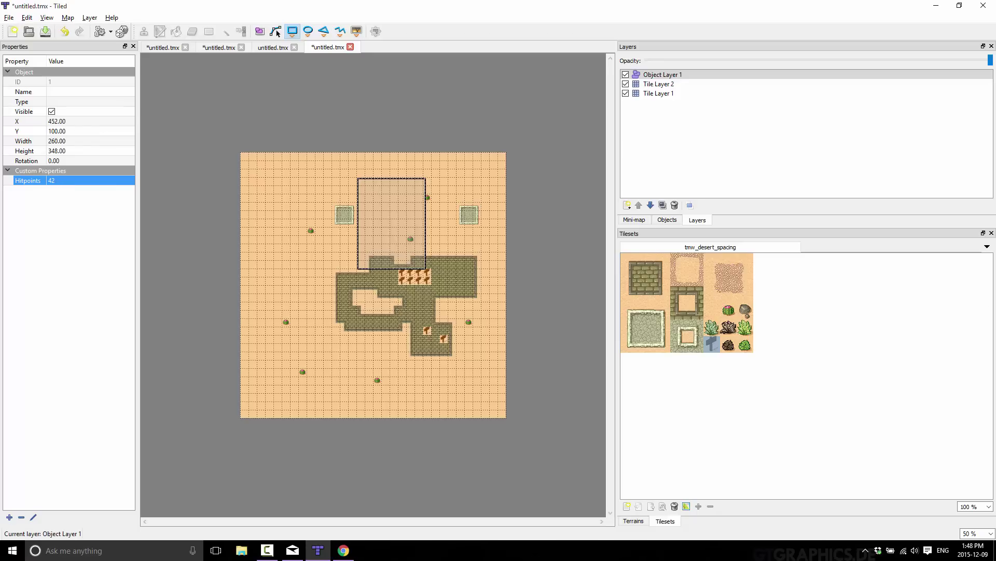
key("alt+Tab")
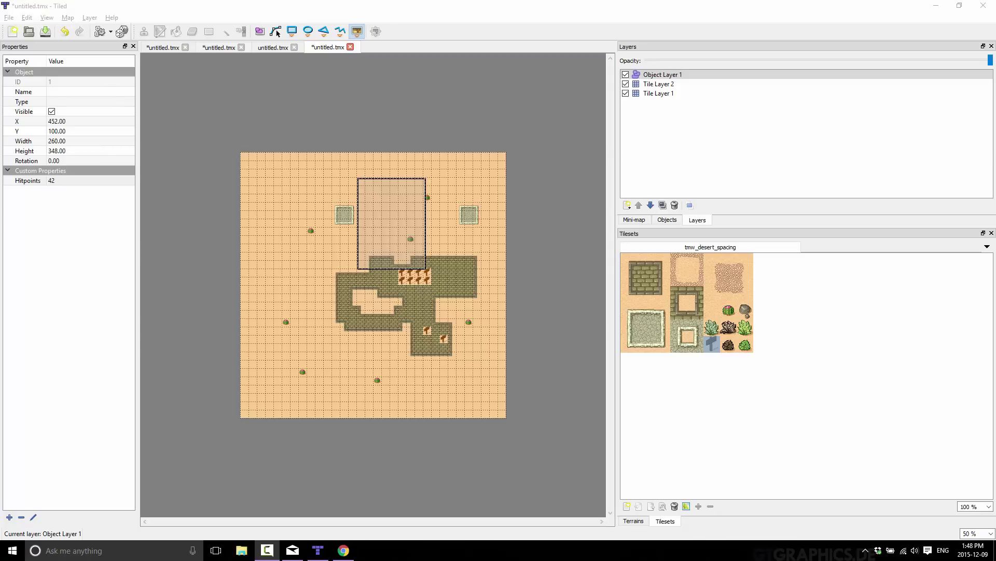
In the Tile Animation Editor, build frames: two cactus/plant tiles at 500 ms and the signpost at 100 ms.
left_click(69, 18)
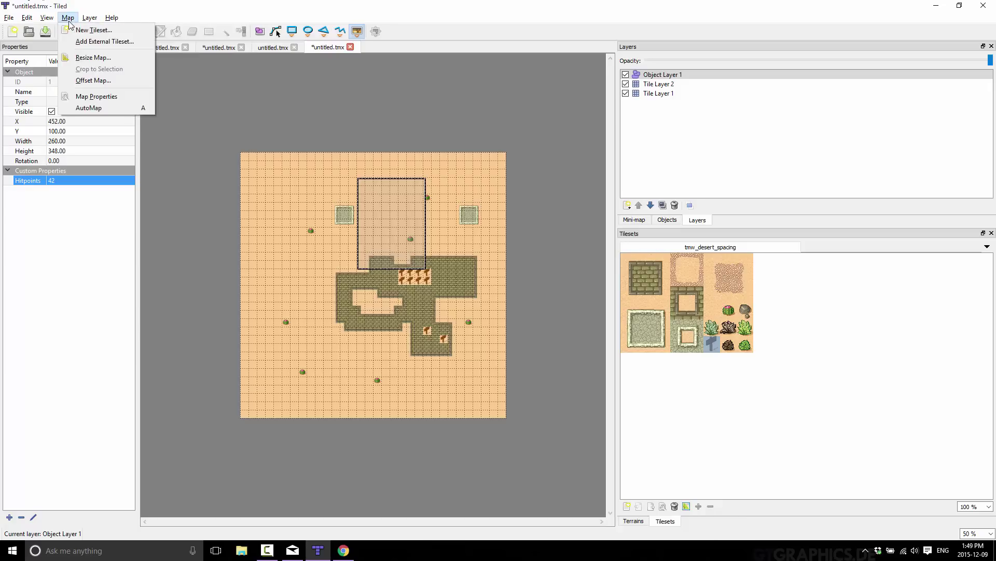
mouse_move(46, 17)
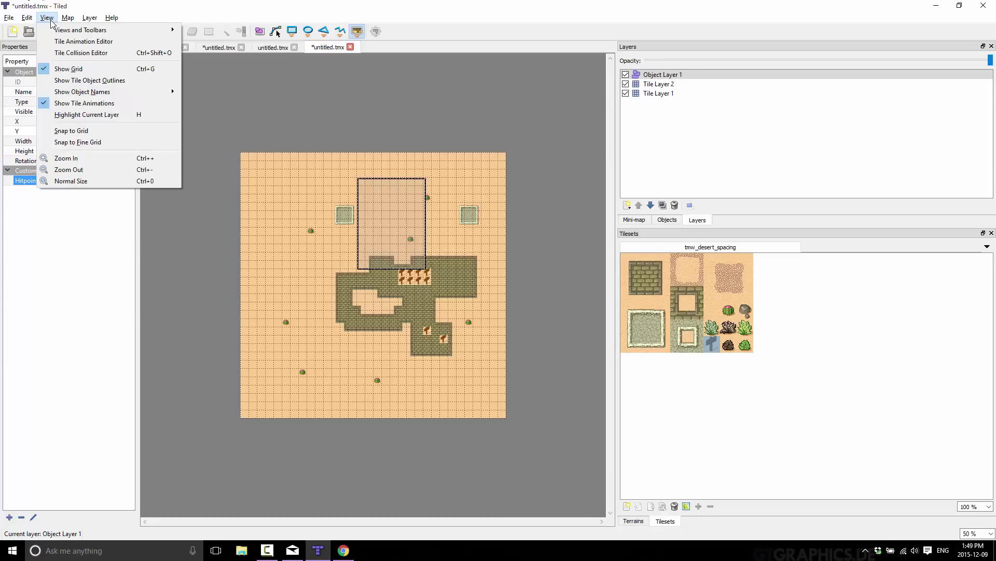
left_click(113, 41)
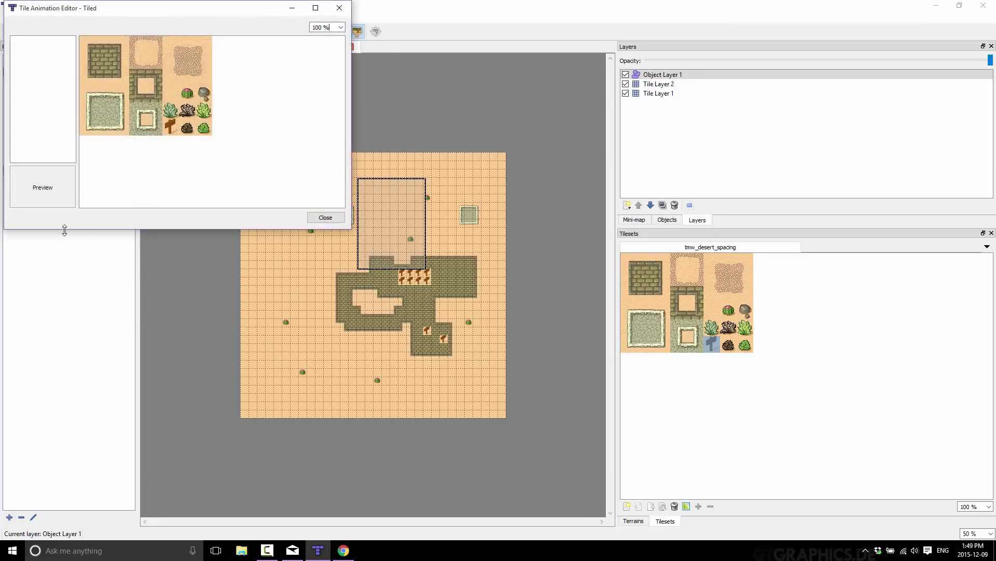
left_click(171, 112)
left_click_drag(169, 109, 20, 45)
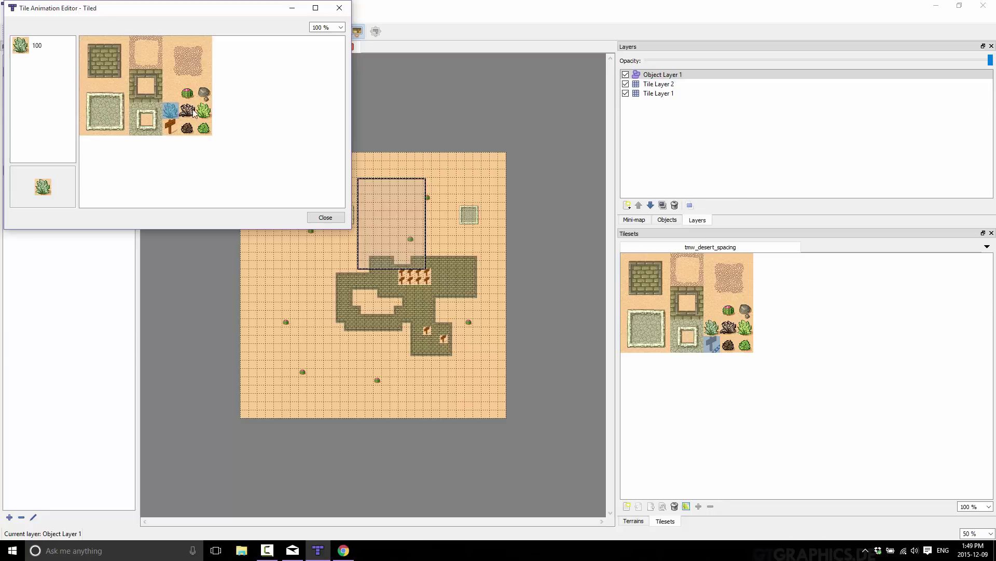
left_click_drag(191, 112, 35, 72)
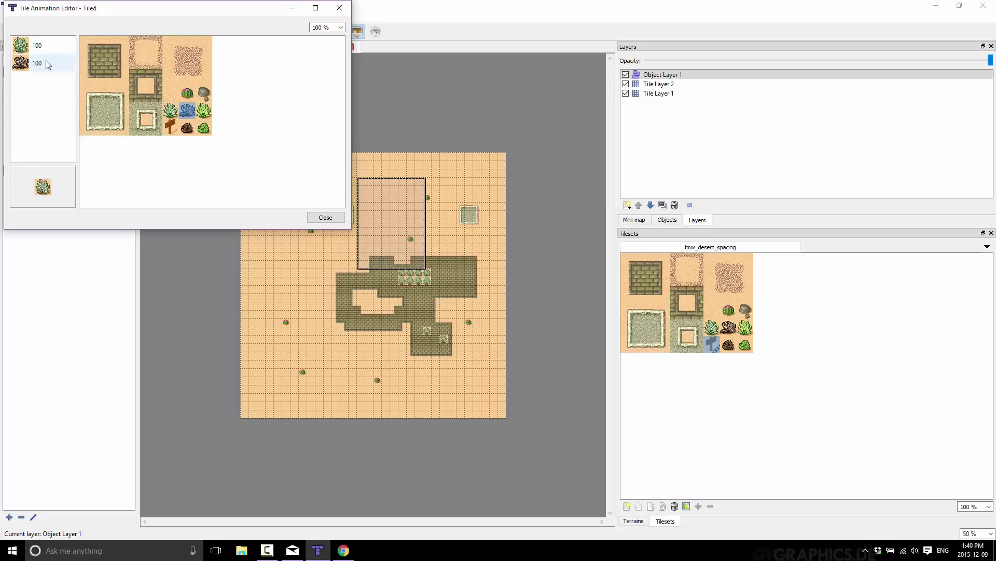
double_click(71, 46)
left_click_drag(170, 126, 34, 91)
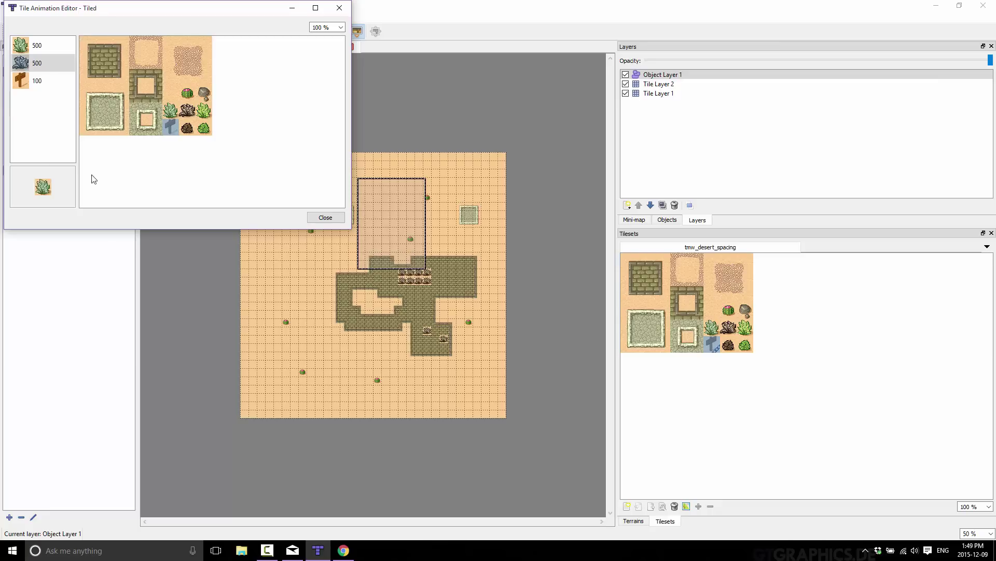
left_click(337, 217)
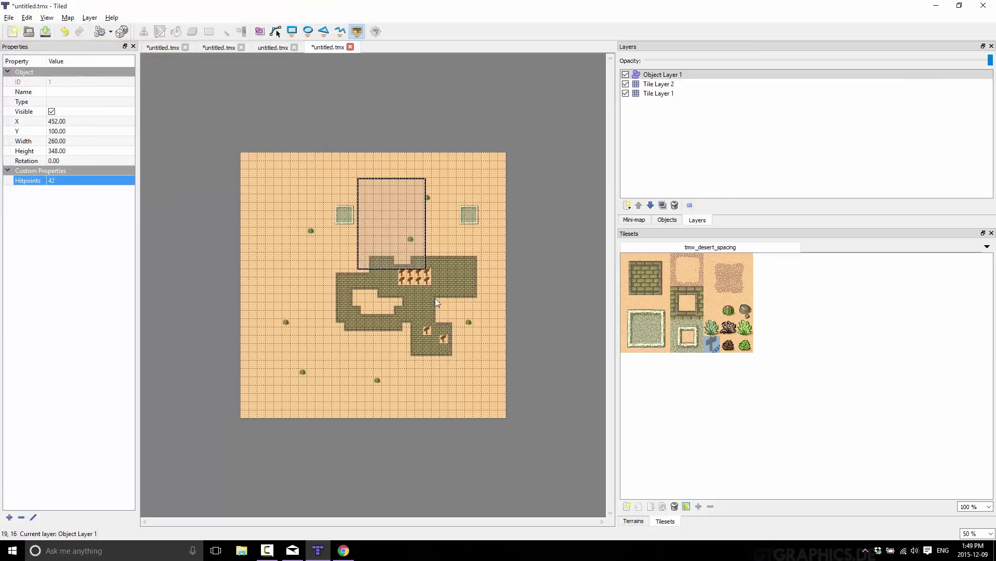
Open the Tile Collision Editor from the View menu to show the animated sign tile.
left_click(47, 19)
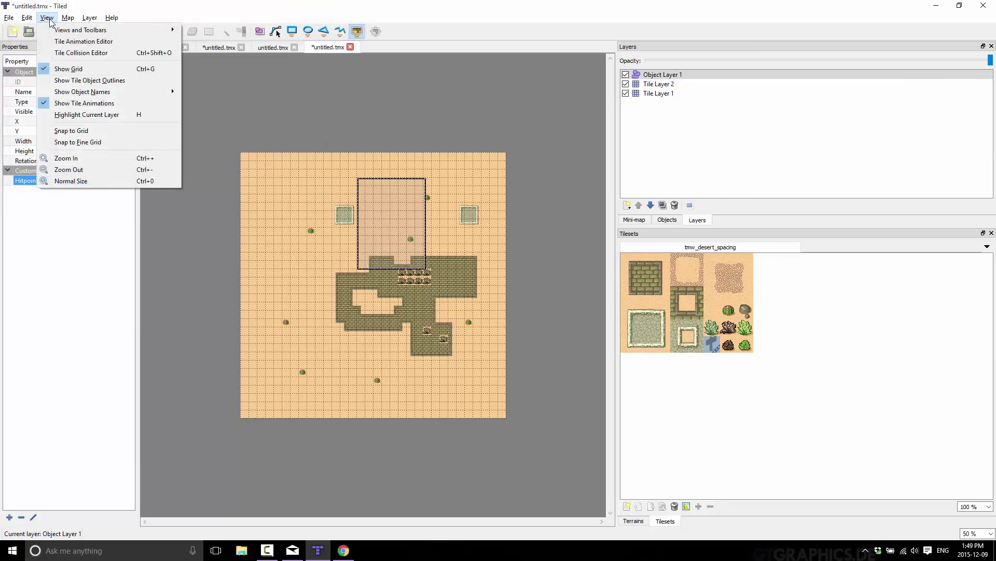
left_click(77, 55)
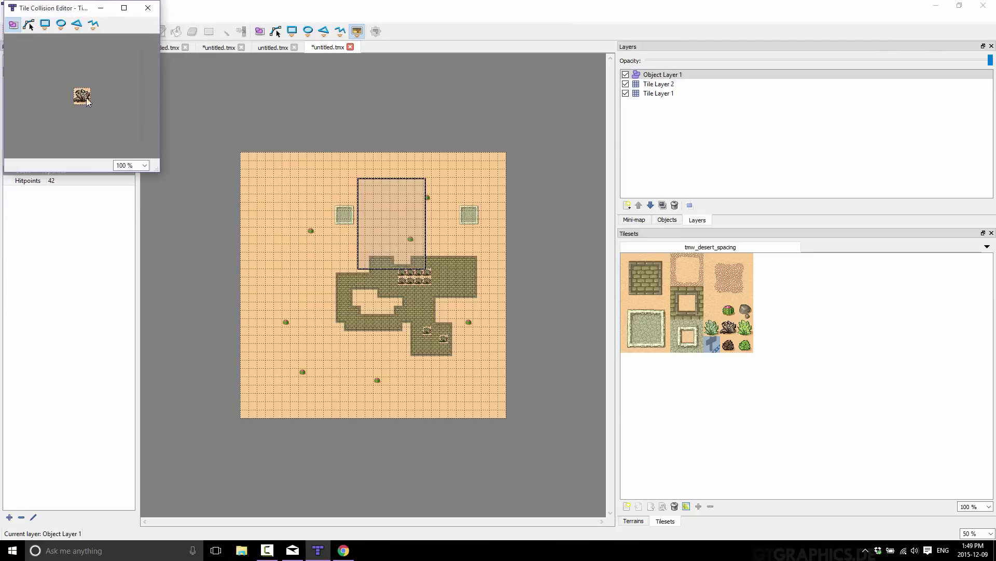